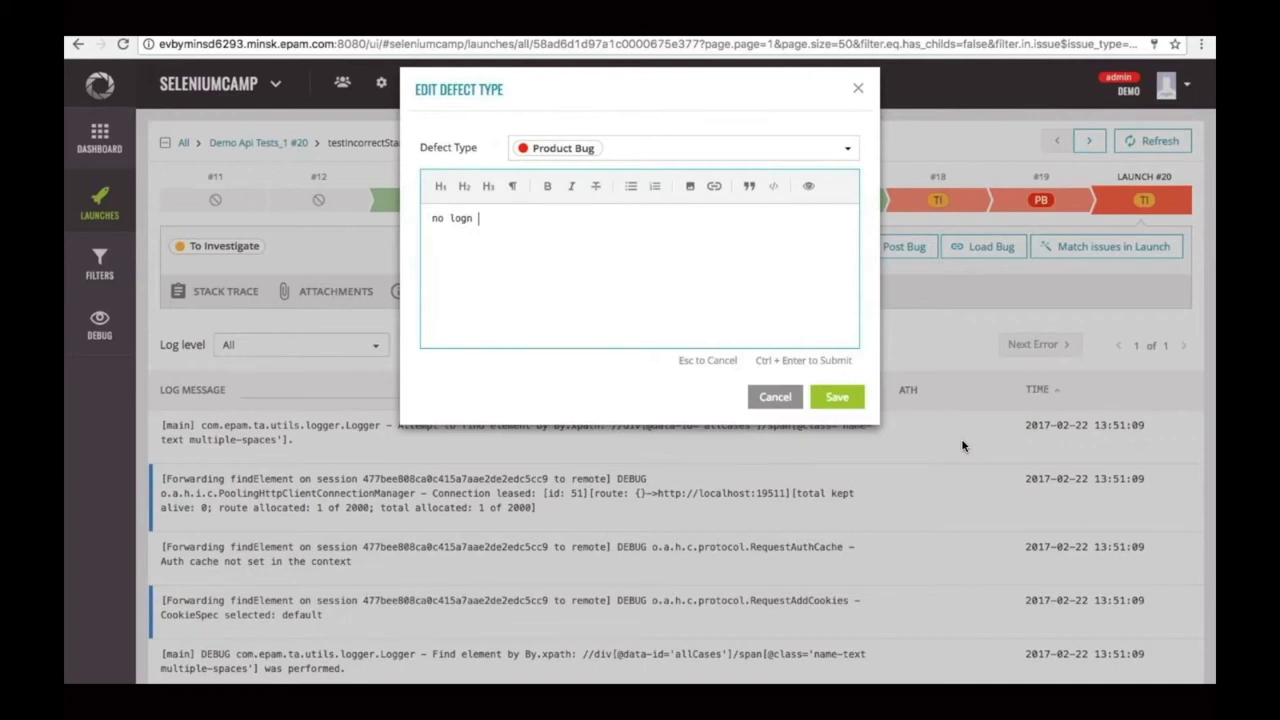
- Save the Product Bug with comment 'no login button', review its history, and open project Settings
{"action": "type", "text": "utton"}
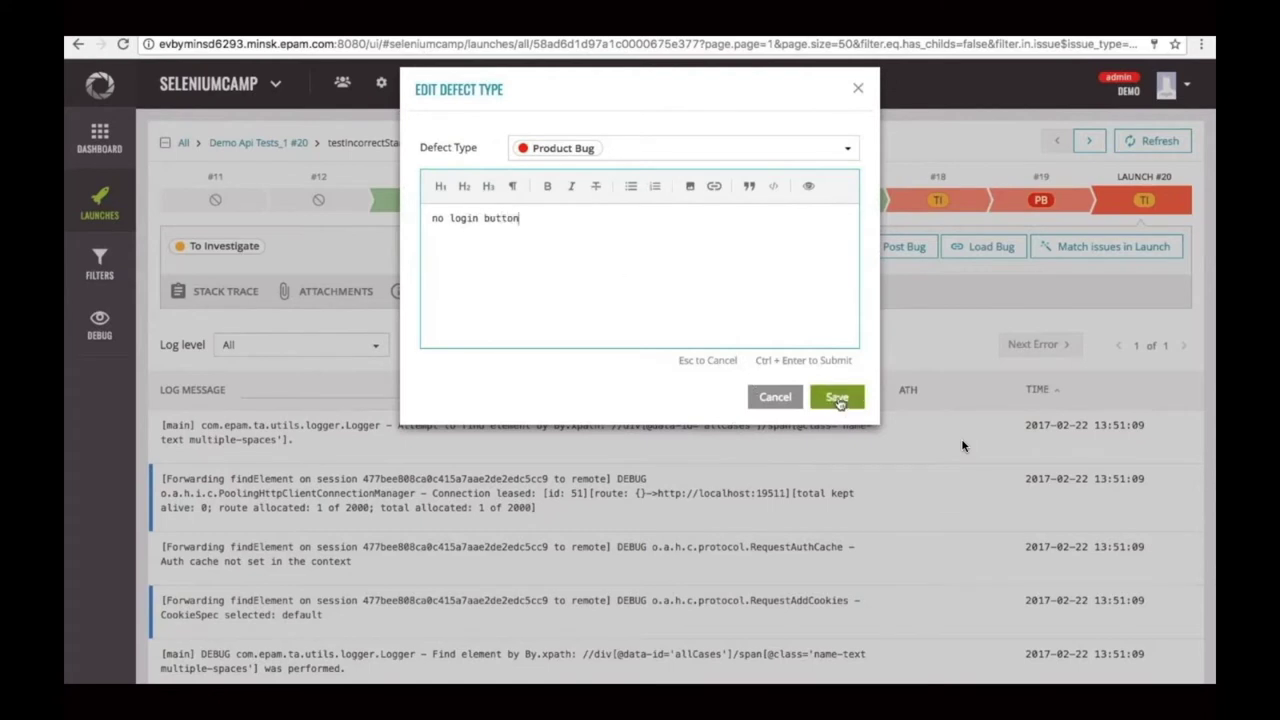
{"action": "left_click", "coordinate": [837, 397]}
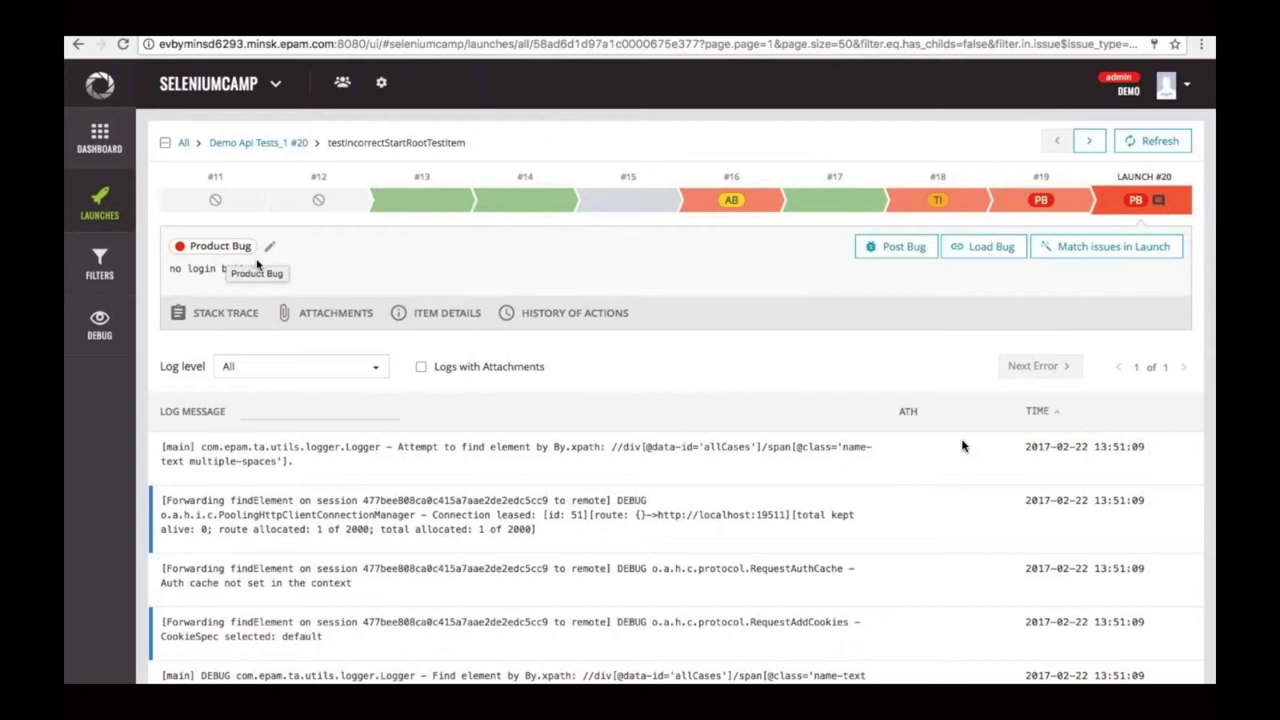
{"action": "left_click", "coordinate": [548, 313]}
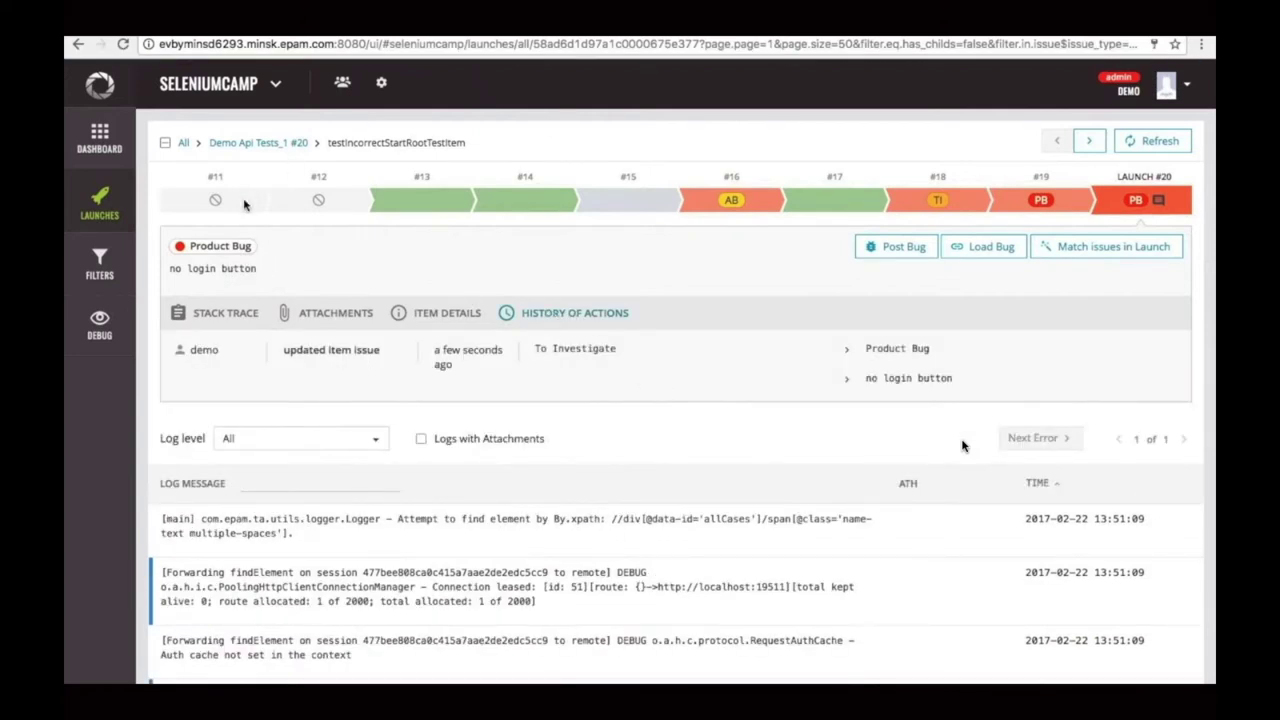
{"action": "left_click", "coordinate": [381, 85]}
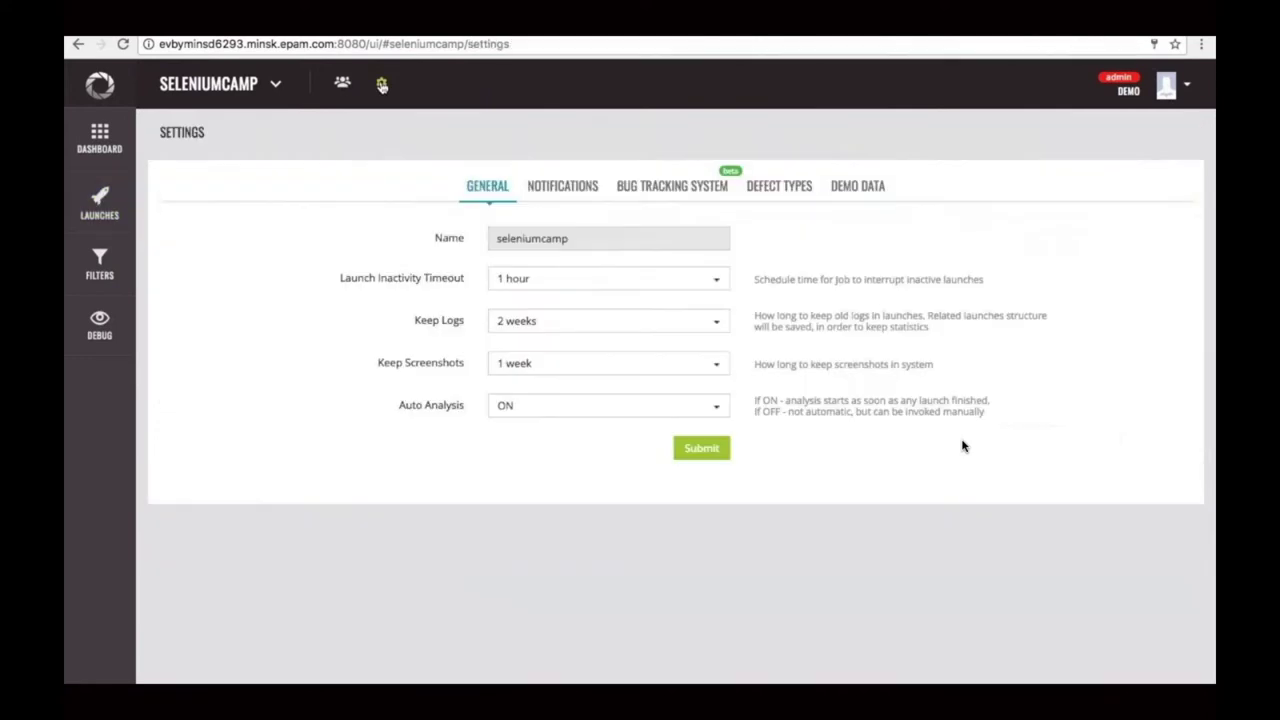
- Go to Defect Types settings and start a new subtype under Product Bugs
{"action": "left_click", "coordinate": [785, 187]}
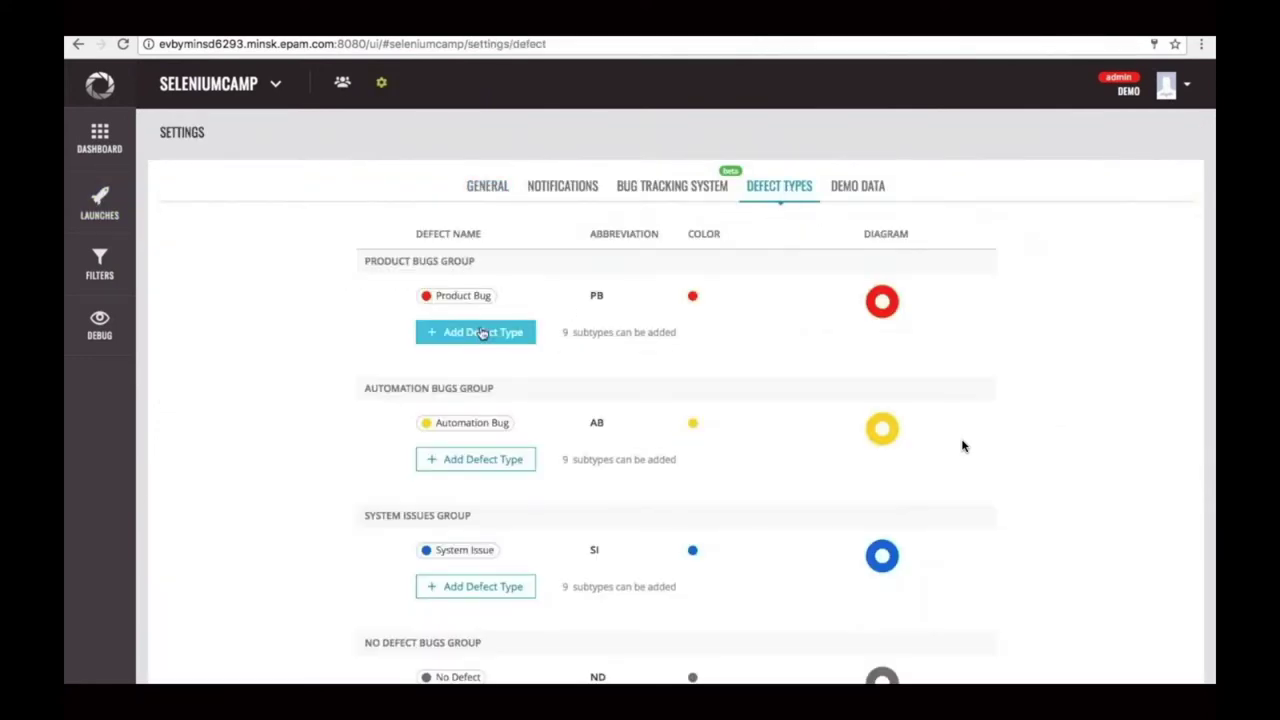
{"action": "left_click", "coordinate": [493, 332]}
{"action": "scroll", "coordinate": [496, 331], "scroll_direction": "down", "scroll_amount": 5}
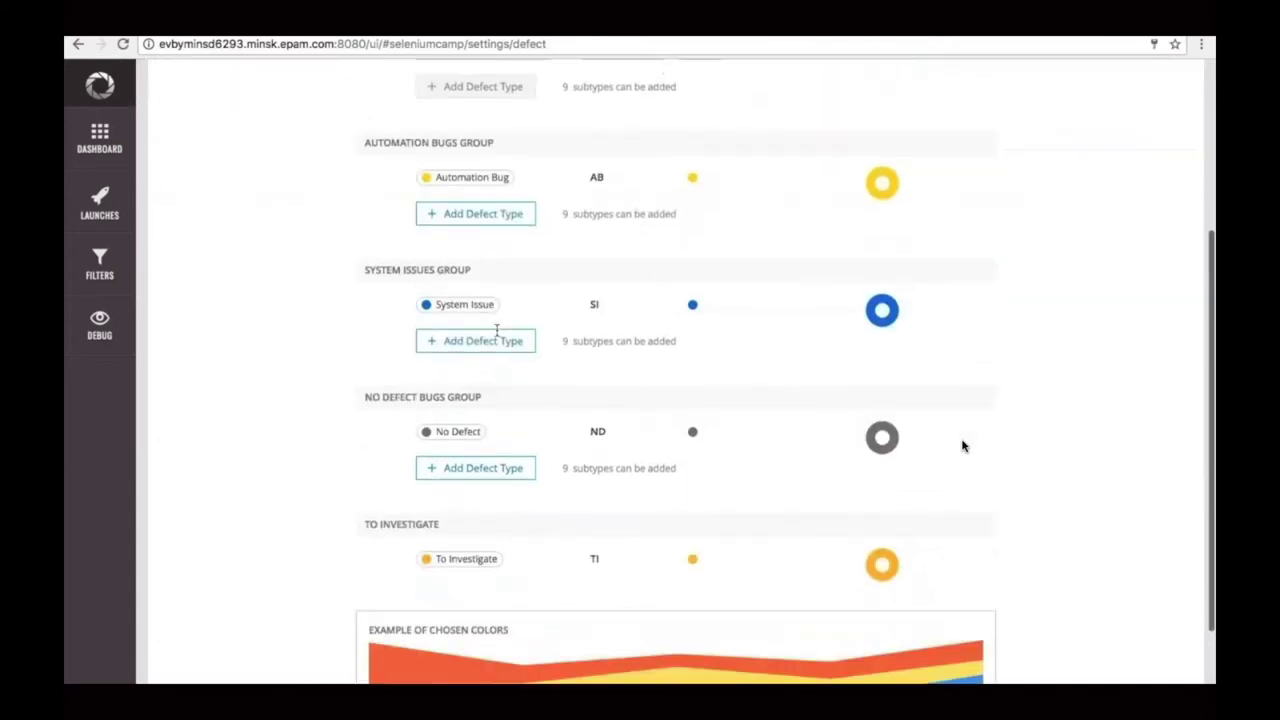
{"action": "scroll", "coordinate": [479, 310], "scroll_direction": "up", "scroll_amount": 2}
{"action": "scroll", "coordinate": [479, 310], "scroll_direction": "up", "scroll_amount": 1}
- Name the subtype 'Bug on UI' with abbreviation PBU and magenta colour, and confirm it
{"action": "left_click", "coordinate": [456, 192]}
{"action": "key", "text": "BackSpace"}
{"action": "key", "text": "BackSpace"}
{"action": "type", "text": "Bug on UI"}
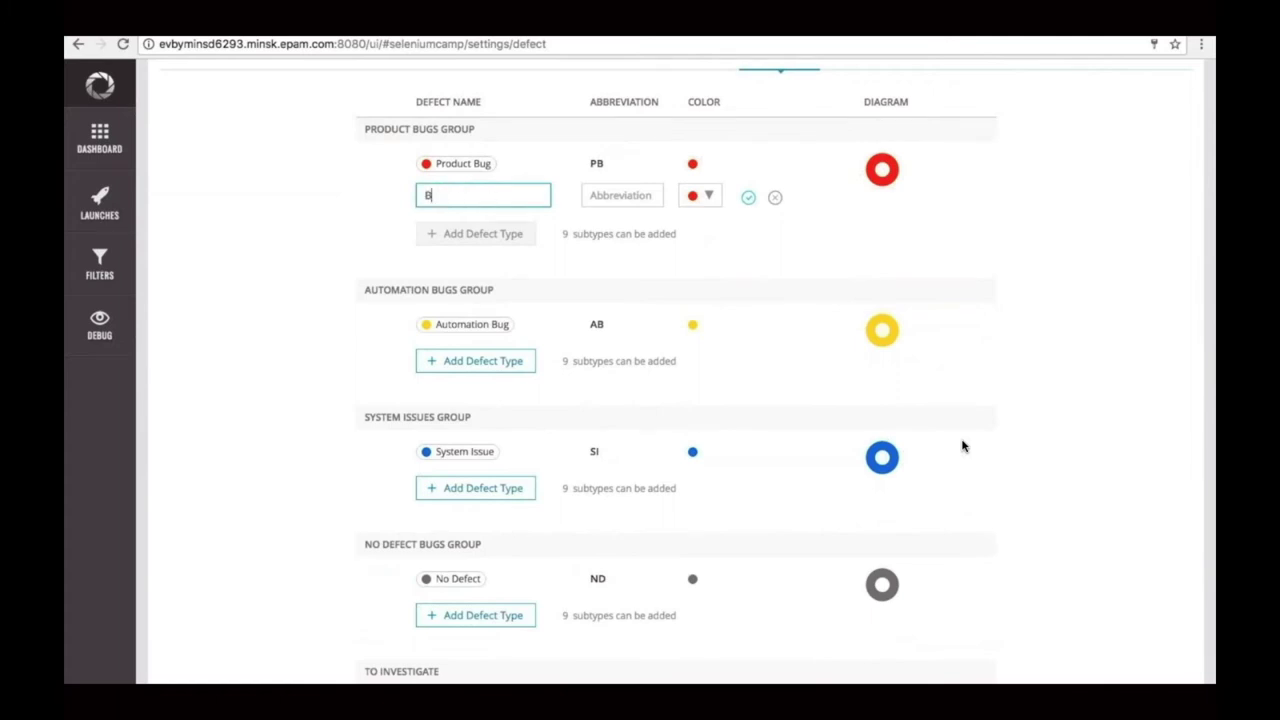
{"action": "left_click", "coordinate": [620, 197]}
{"action": "type", "text": "PBU"}
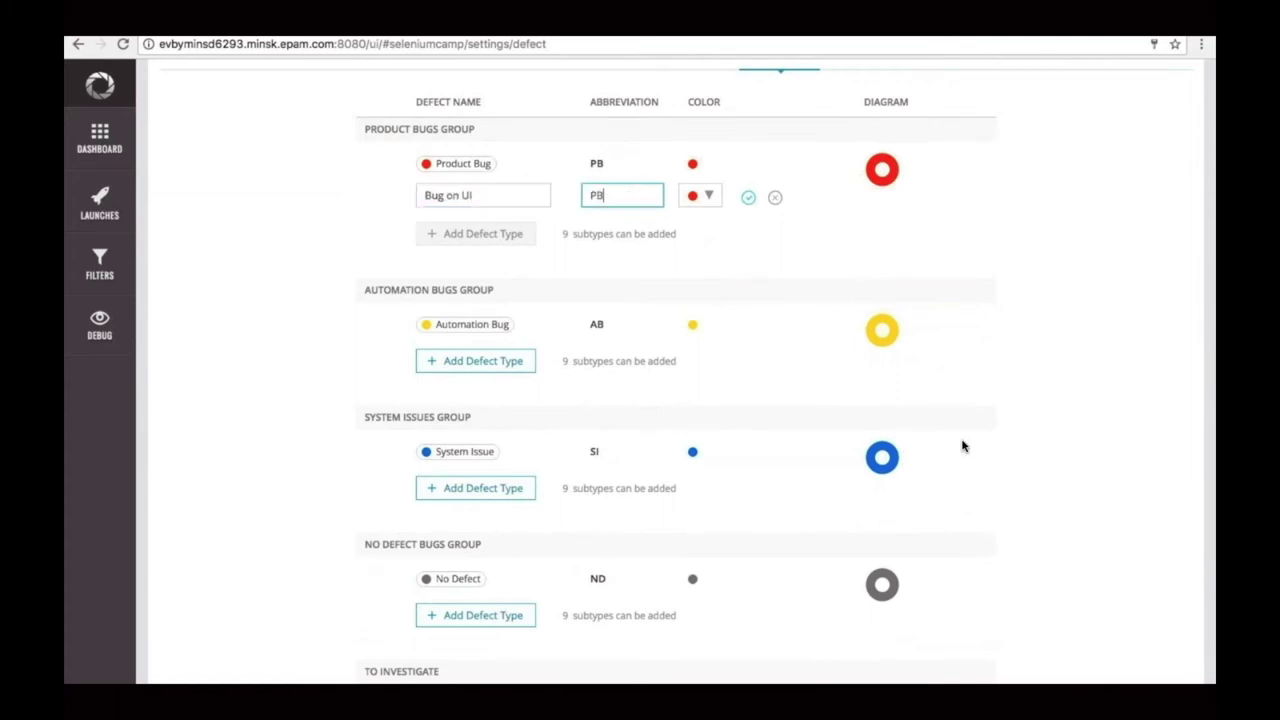
{"action": "left_click", "coordinate": [699, 197]}
{"action": "left_click", "coordinate": [713, 257]}
{"action": "left_click", "coordinate": [749, 203]}
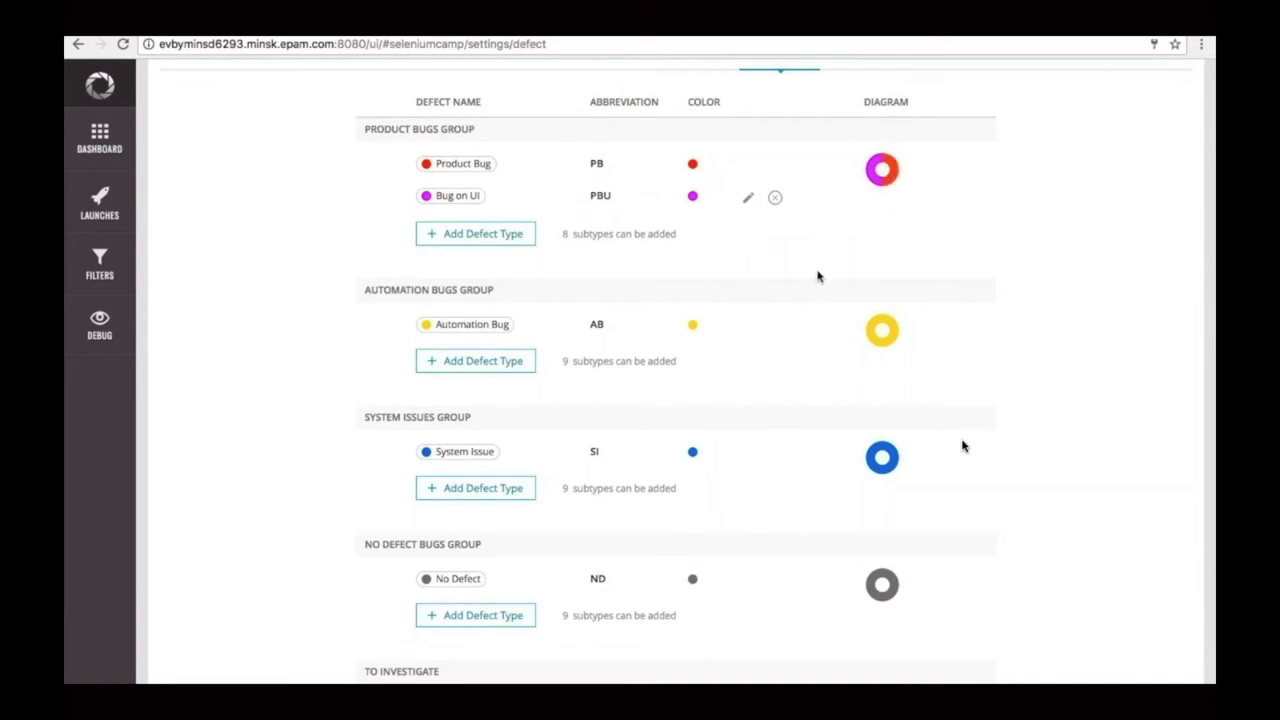
{"action": "scroll", "coordinate": [817, 277], "scroll_direction": "up", "scroll_amount": 3}
{"action": "scroll", "coordinate": [481, 283], "scroll_direction": "left", "scroll_amount": 3}
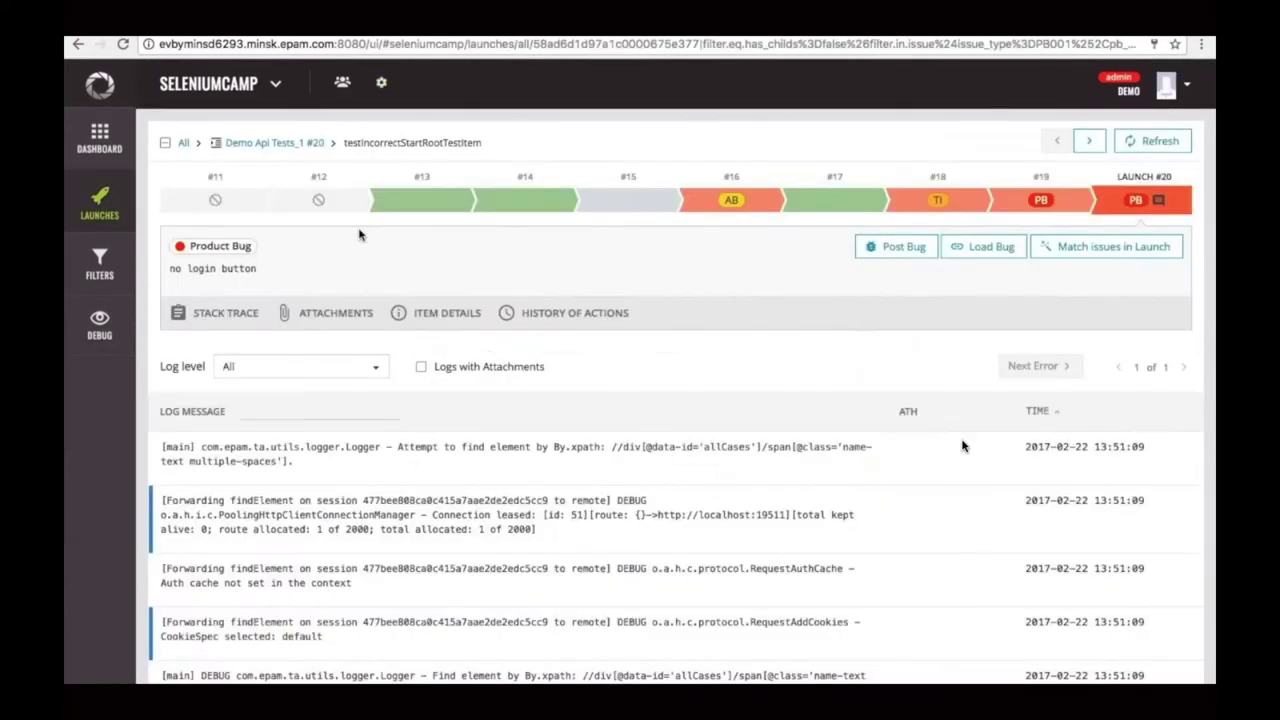
- Reclassify the test as Bug on UI with comment 'no login button.', save, and start a Post Bug
{"action": "left_click", "coordinate": [240, 248]}
{"action": "left_click", "coordinate": [595, 150]}
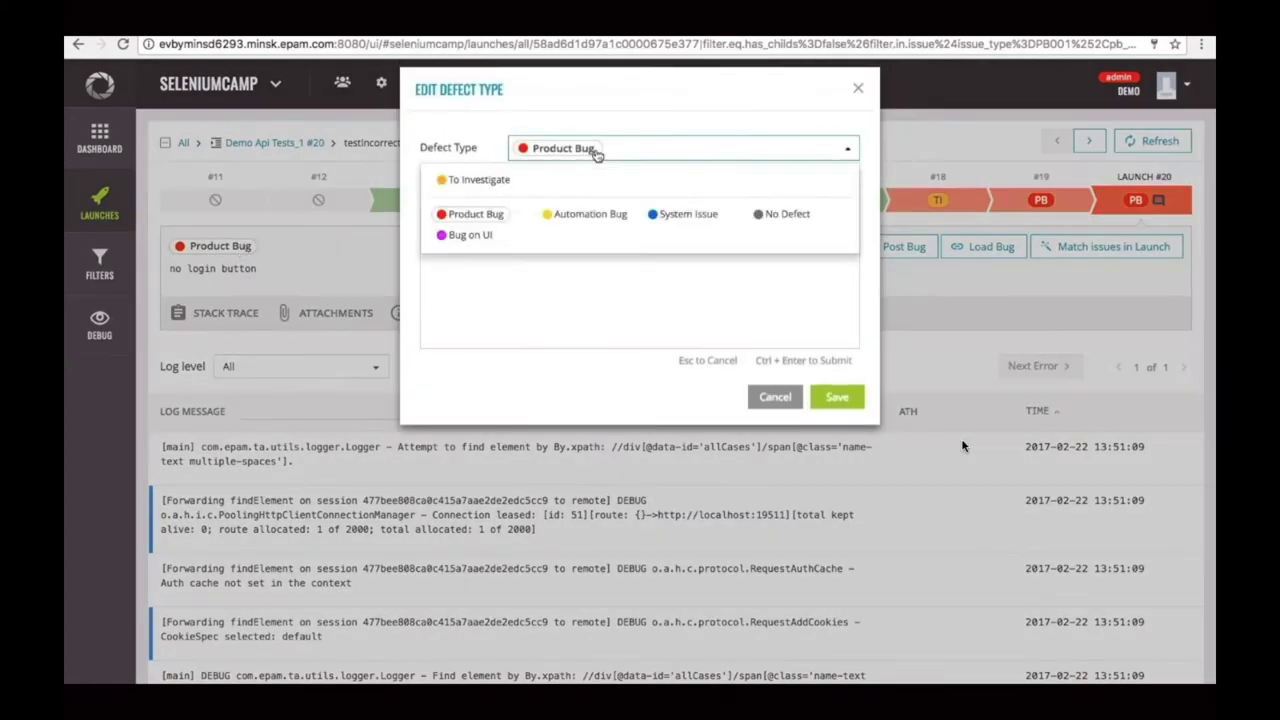
{"action": "left_click", "coordinate": [474, 237]}
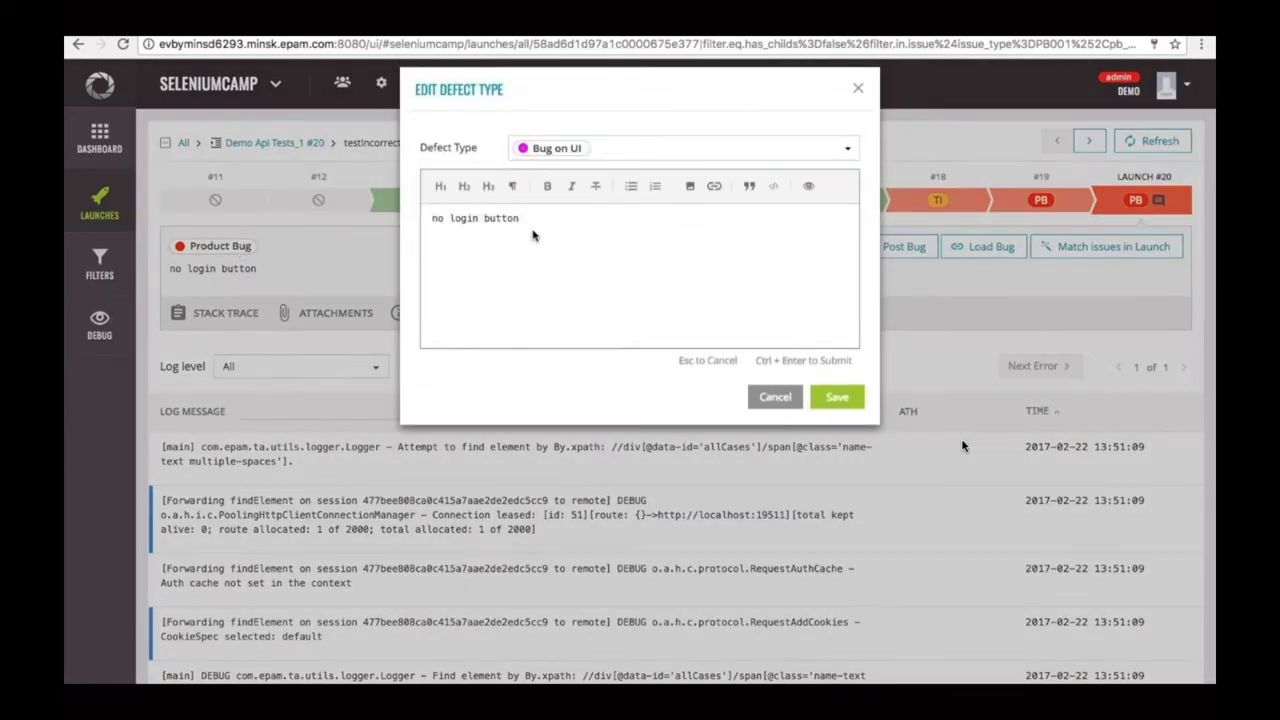
{"action": "type", "text": "."}
{"action": "left_click", "coordinate": [837, 399]}
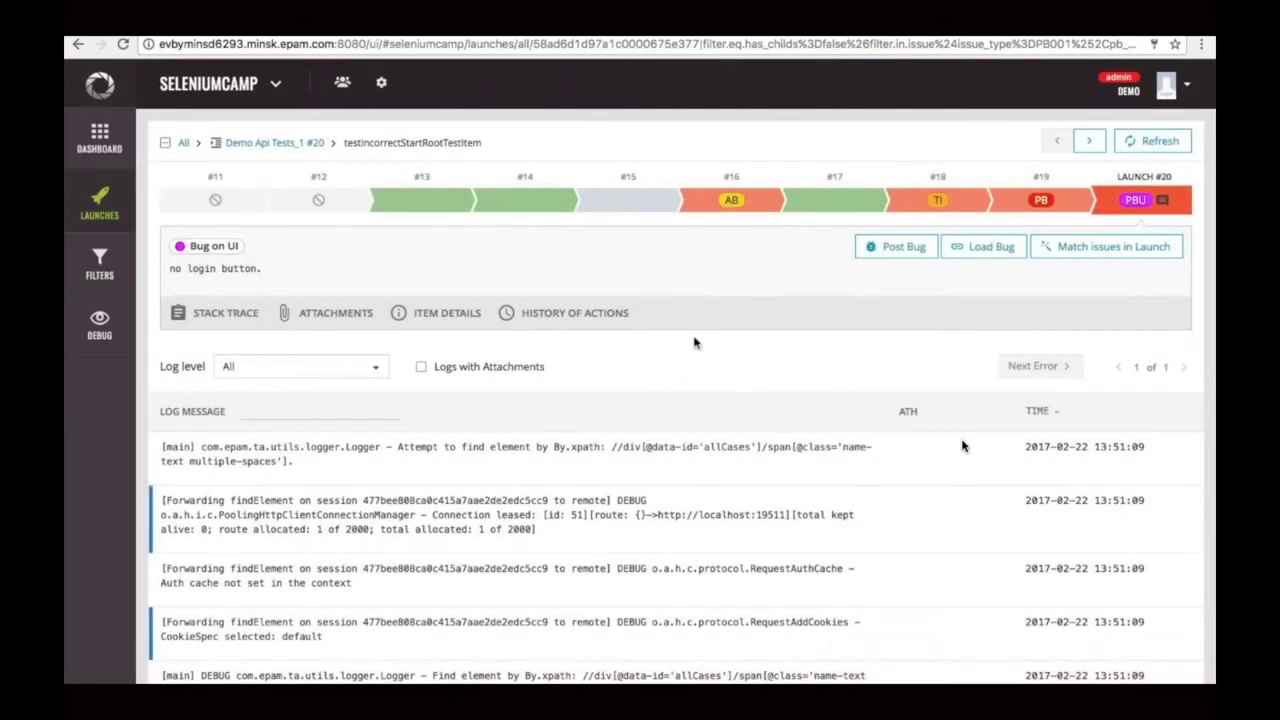
{"action": "left_click", "coordinate": [580, 315]}
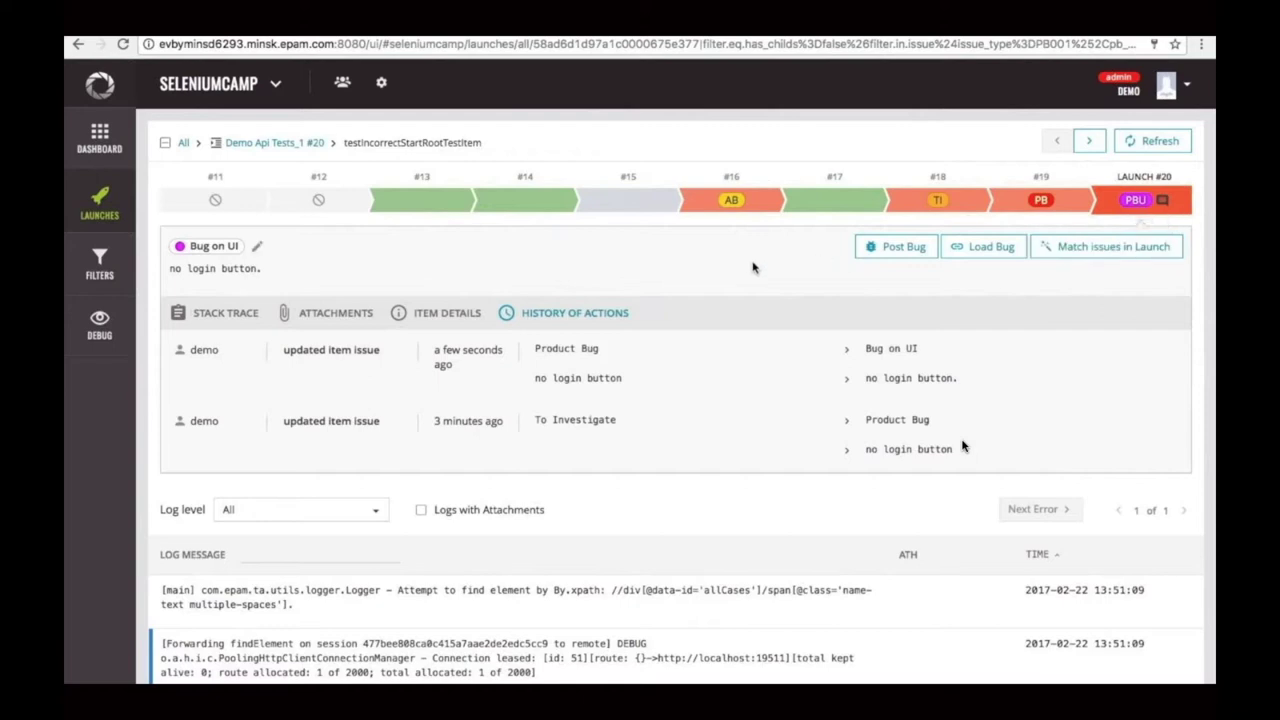
{"action": "left_click", "coordinate": [913, 252]}
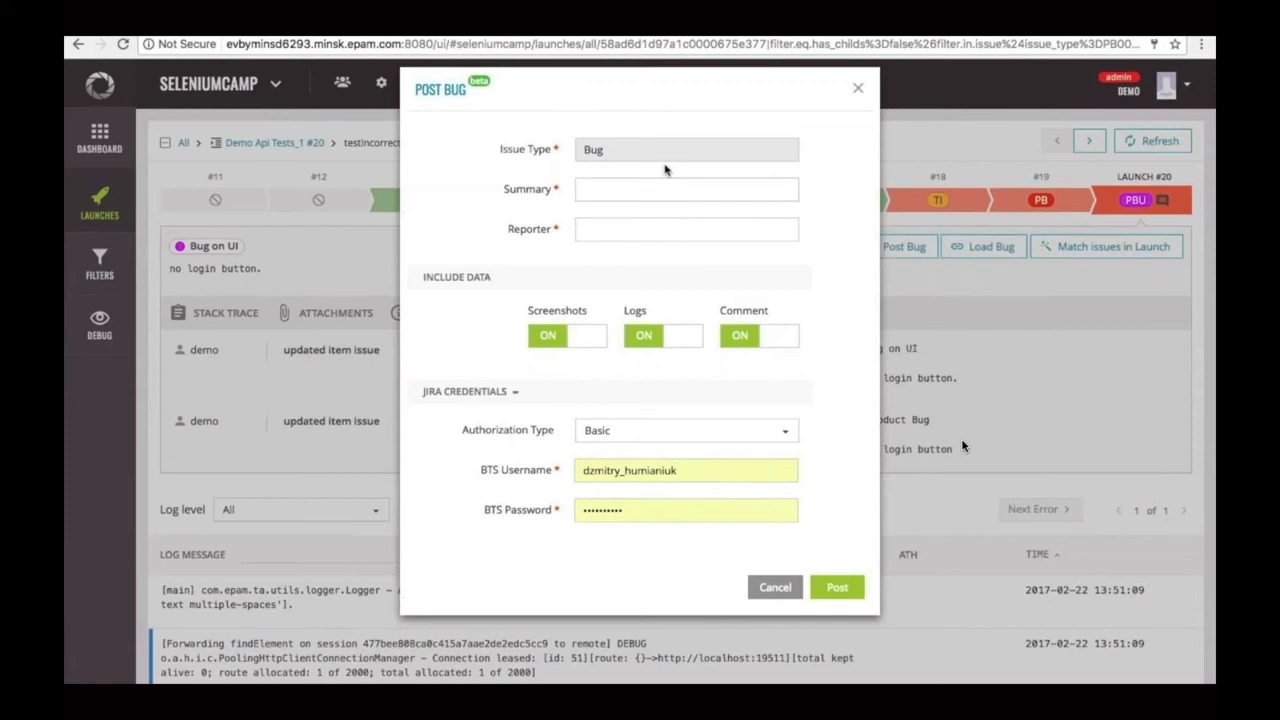
- Post a Jira bug summarised 'no login button' with the reporter's username, then open EPMRPP-23717
{"action": "left_click", "coordinate": [637, 190]}
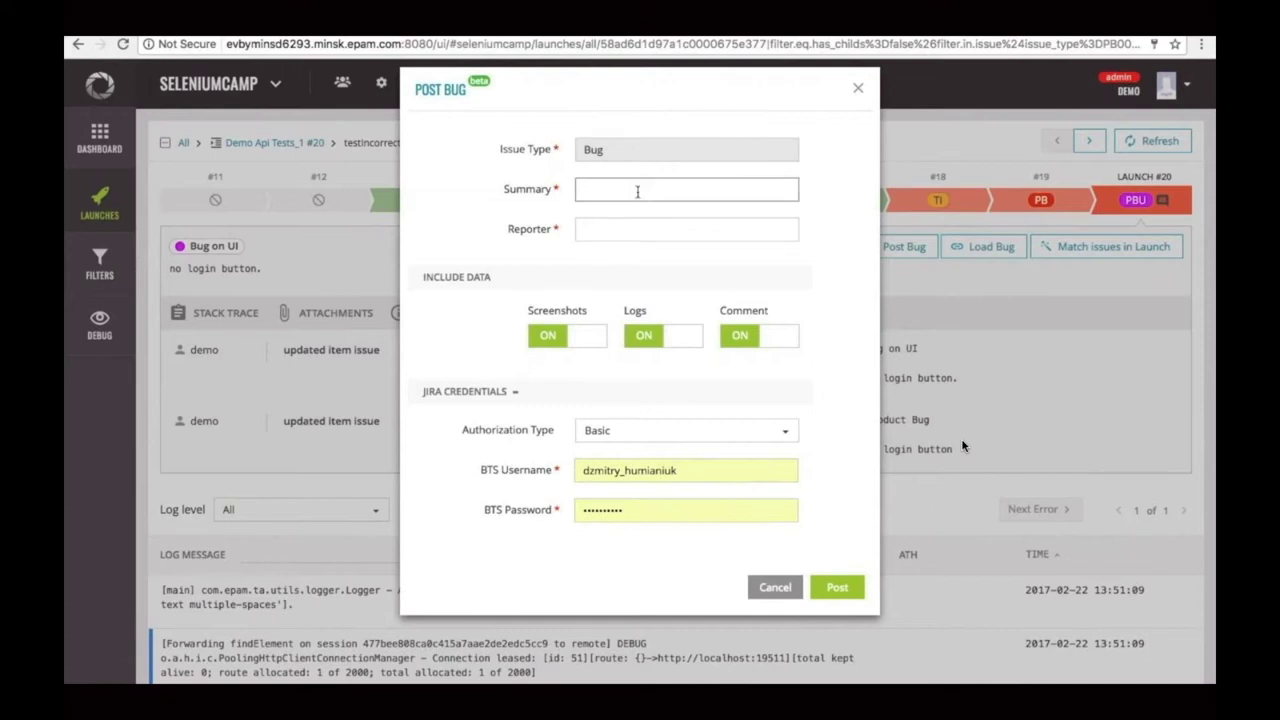
{"action": "type", "text": "no login button"}
{"action": "key", "text": "Tab"}
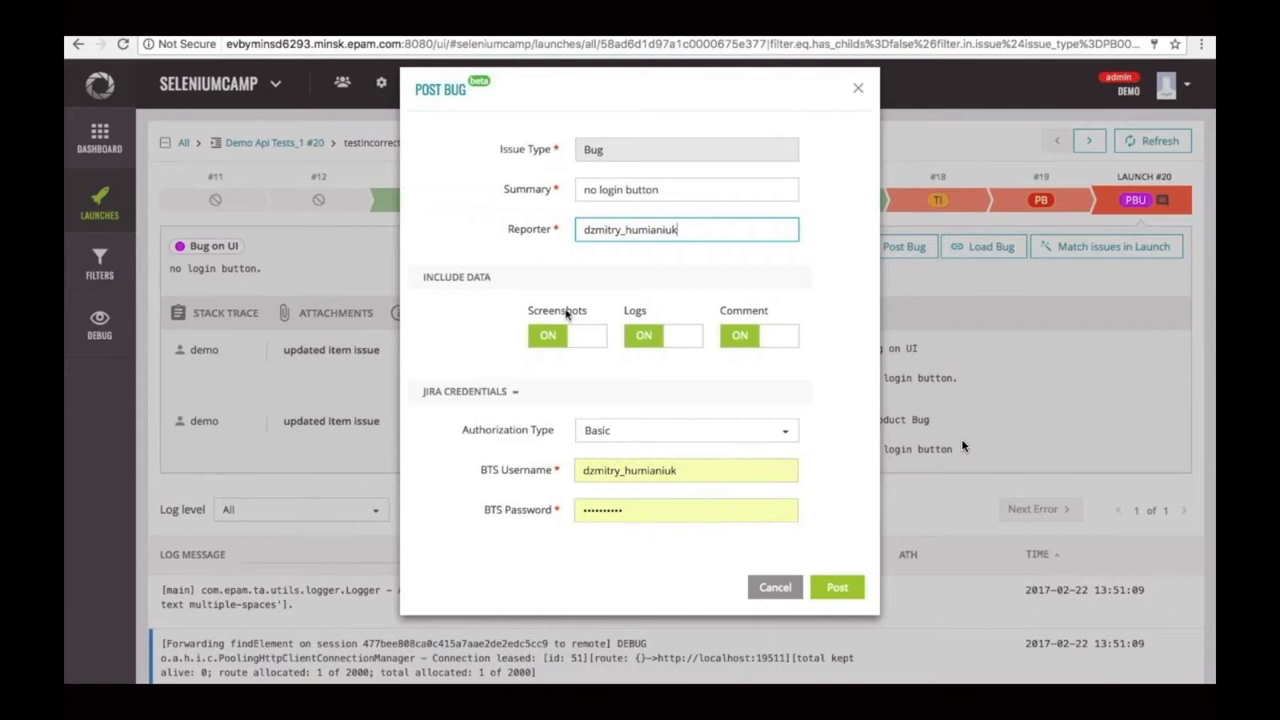
{"action": "left_click", "coordinate": [834, 588]}
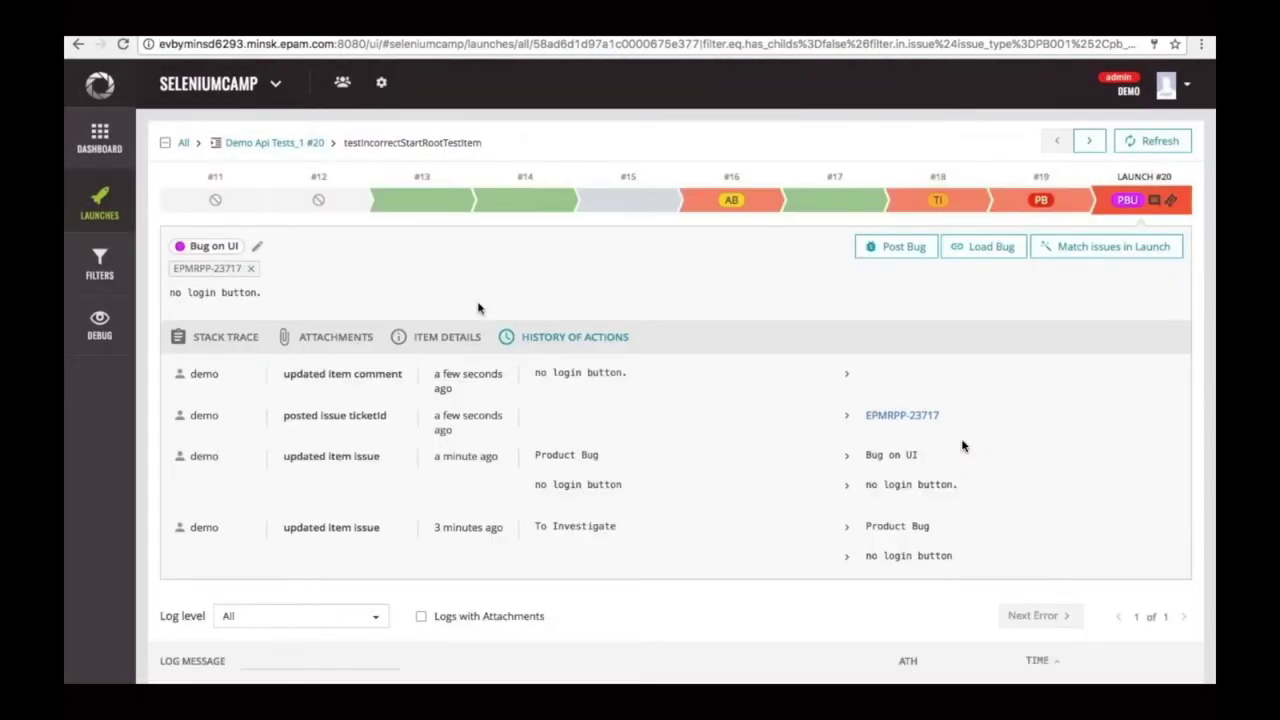
{"action": "mouse_move", "coordinate": [222, 278]}
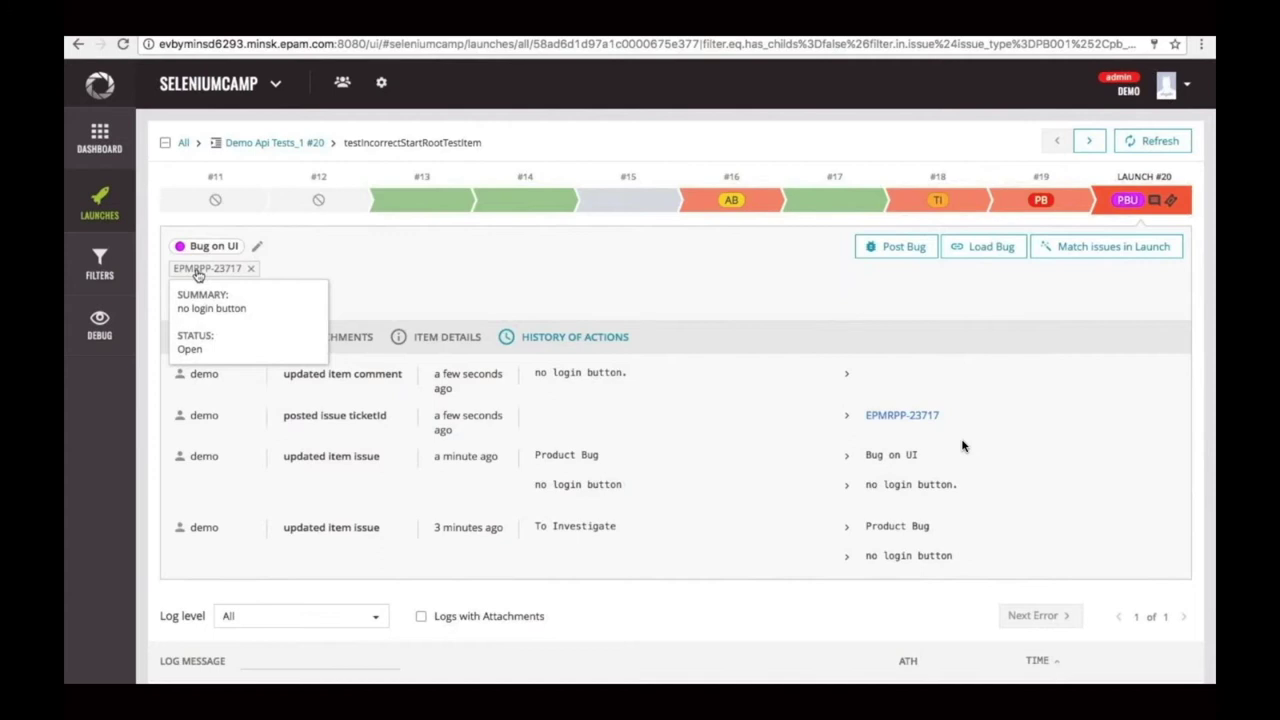
{"action": "left_click", "coordinate": [198, 269]}
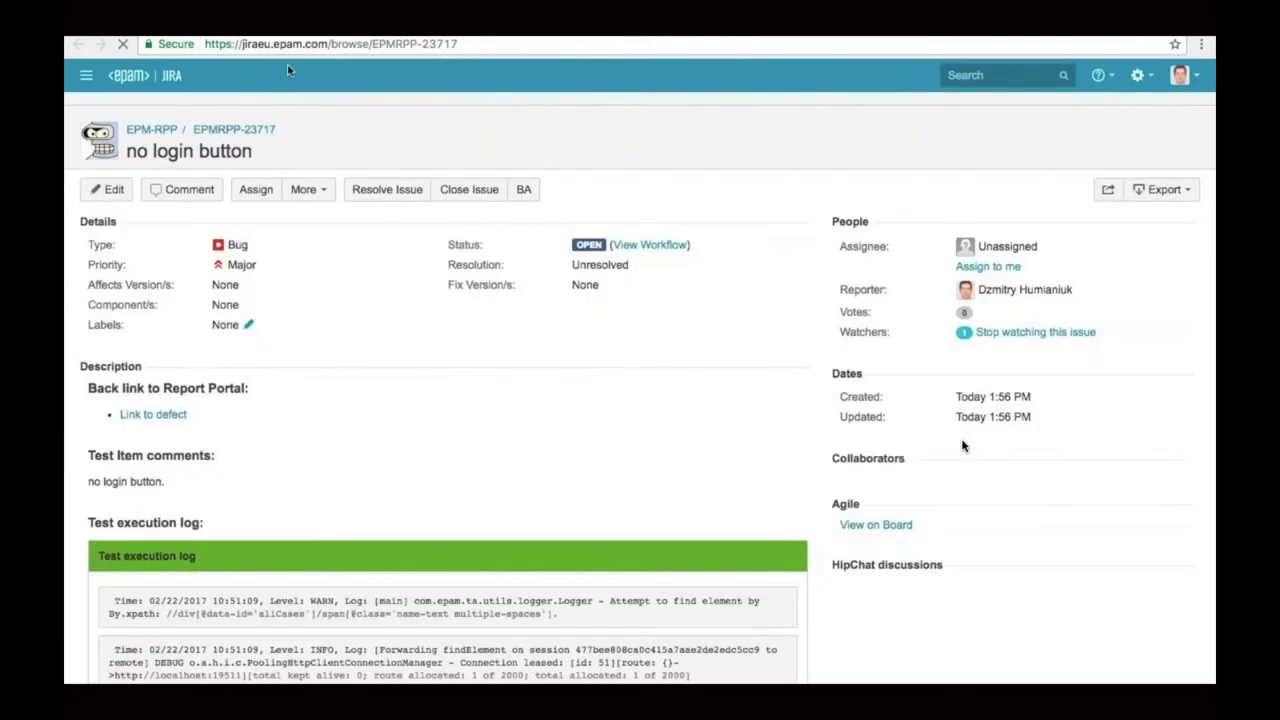
- Scroll through the EPMRPP-23717 Jira issue and follow 'Link to defect' back to ReportPortal
{"action": "scroll", "coordinate": [364, 503], "scroll_direction": "down", "scroll_amount": 8}
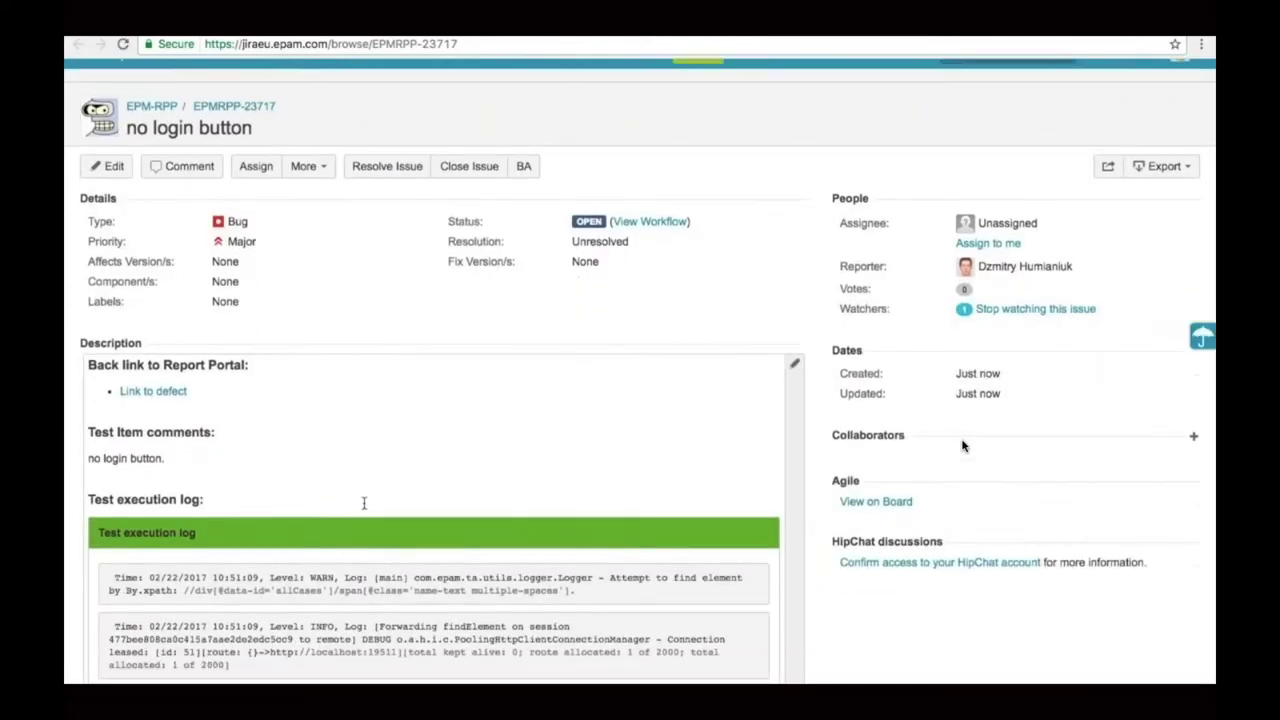
{"action": "scroll", "coordinate": [364, 503], "scroll_direction": "down", "scroll_amount": 4}
{"action": "scroll", "coordinate": [363, 495], "scroll_direction": "up", "scroll_amount": 15}
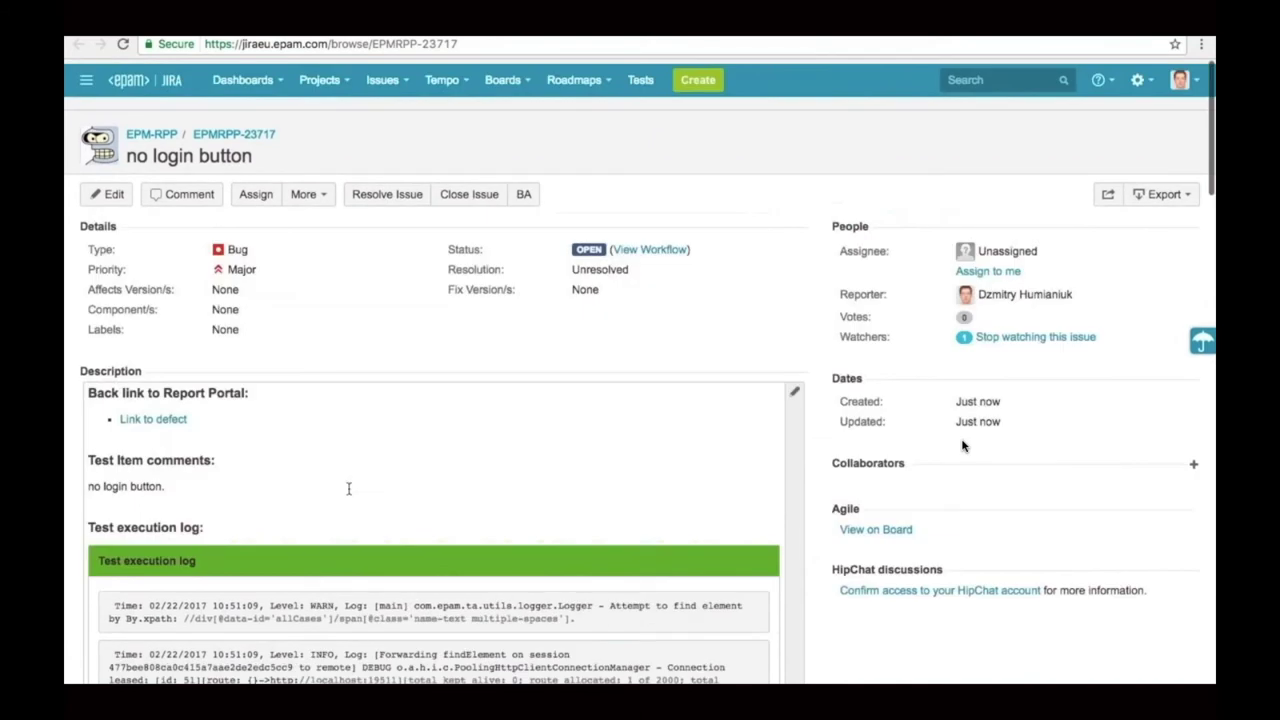
{"action": "left_click", "coordinate": [153, 414]}
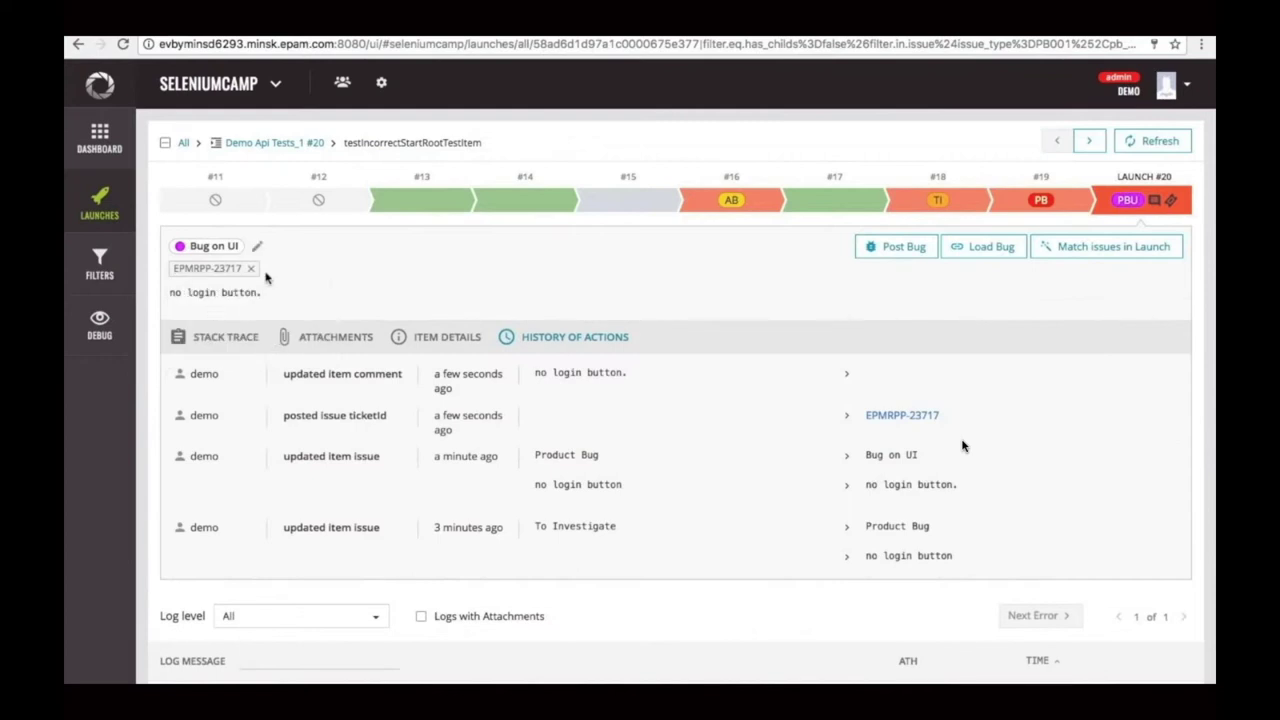
- Load Jira issue EPMRPP-23716 onto the test by pasting the issue link and changing it to 23716
{"action": "left_click", "coordinate": [574, 340]}
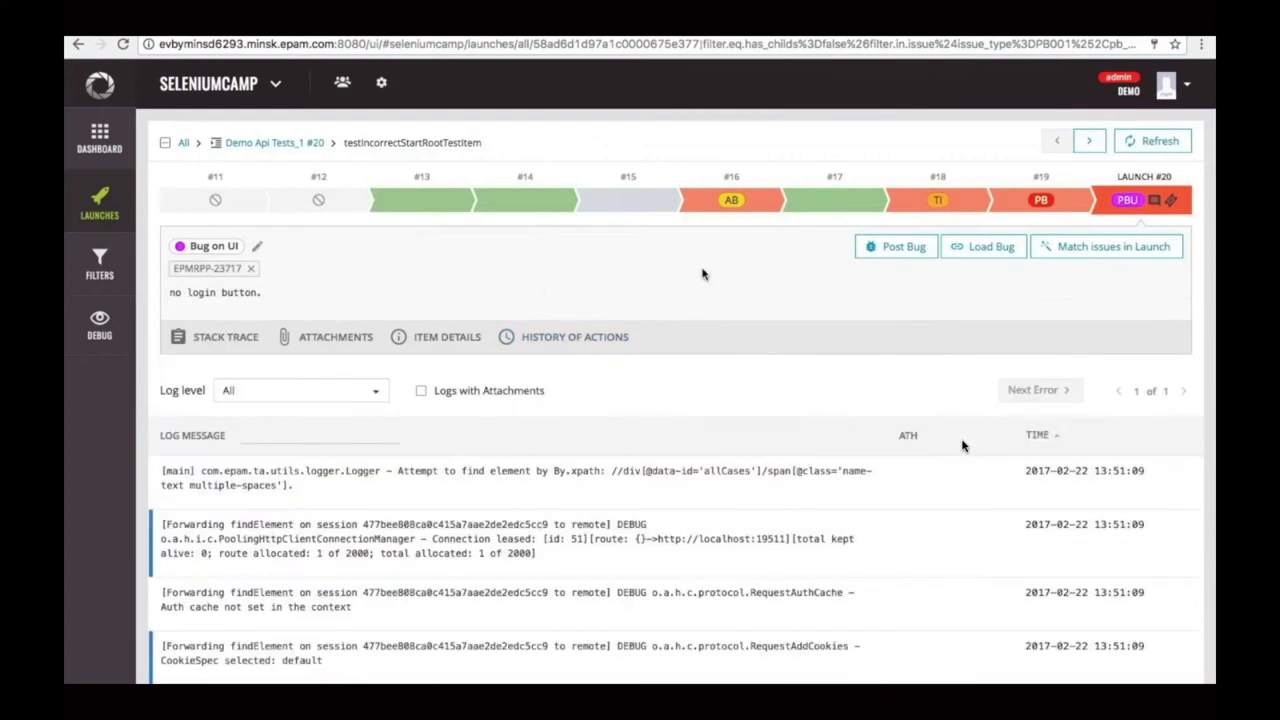
{"action": "left_click", "coordinate": [976, 247]}
{"action": "left_click", "coordinate": [616, 200]}
{"action": "type", "text": "https://jiraeu.epam.com/browse/EPMRPP-23717"}
{"action": "left_click", "coordinate": [660, 233]}
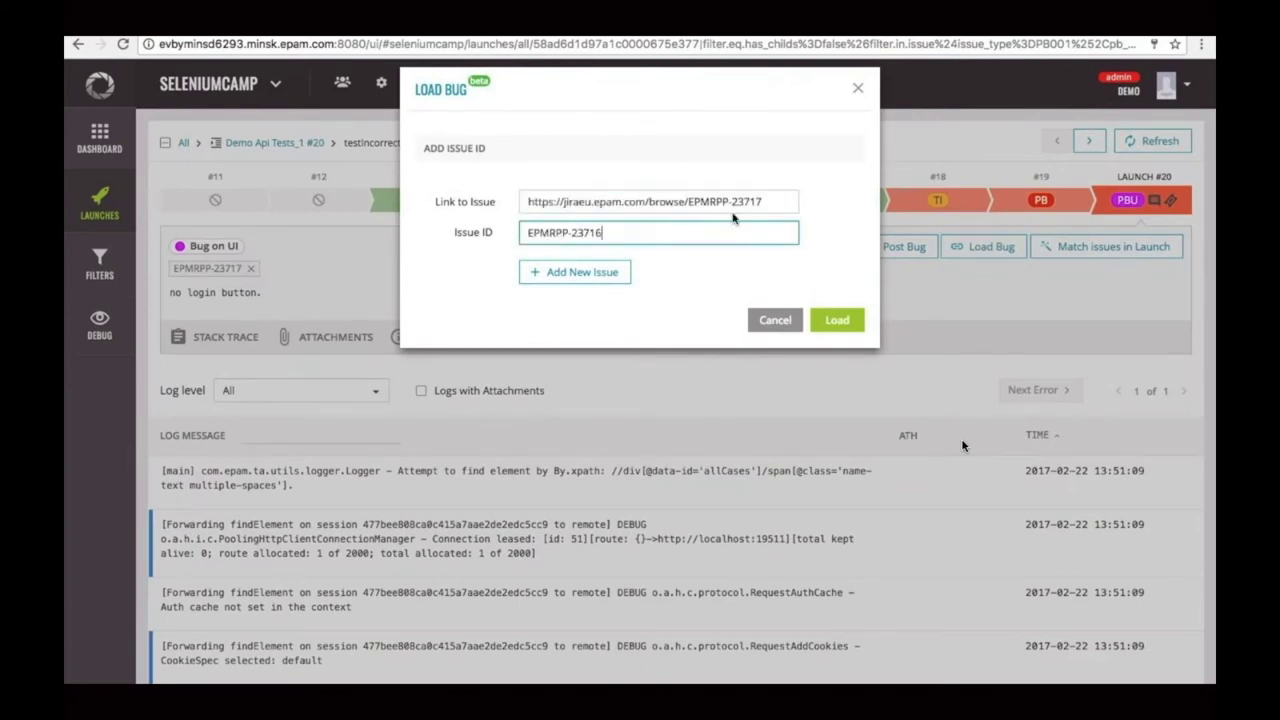
{"action": "left_click", "coordinate": [764, 204]}
{"action": "key", "text": "BackSpace"}
{"action": "type", "text": "6"}
{"action": "left_click", "coordinate": [837, 320]}
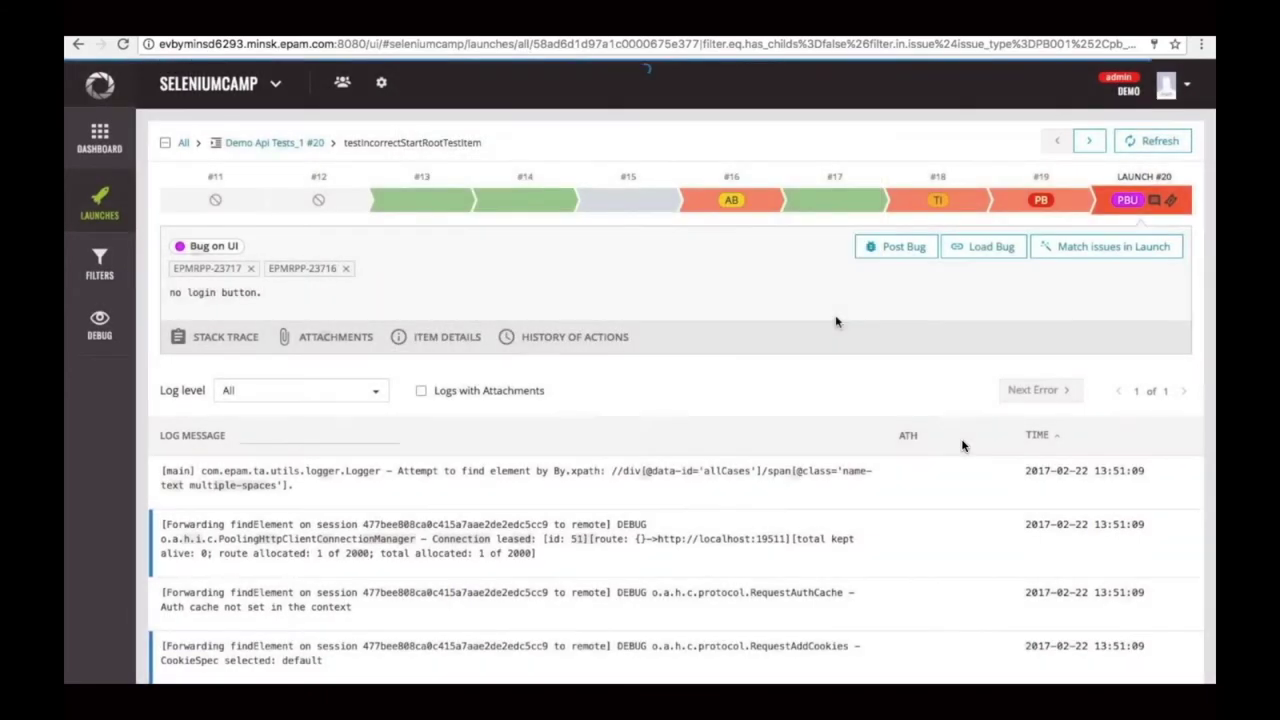
- Check the History of Actions for the new link, then return to the logs
{"action": "mouse_move", "coordinate": [302, 277]}
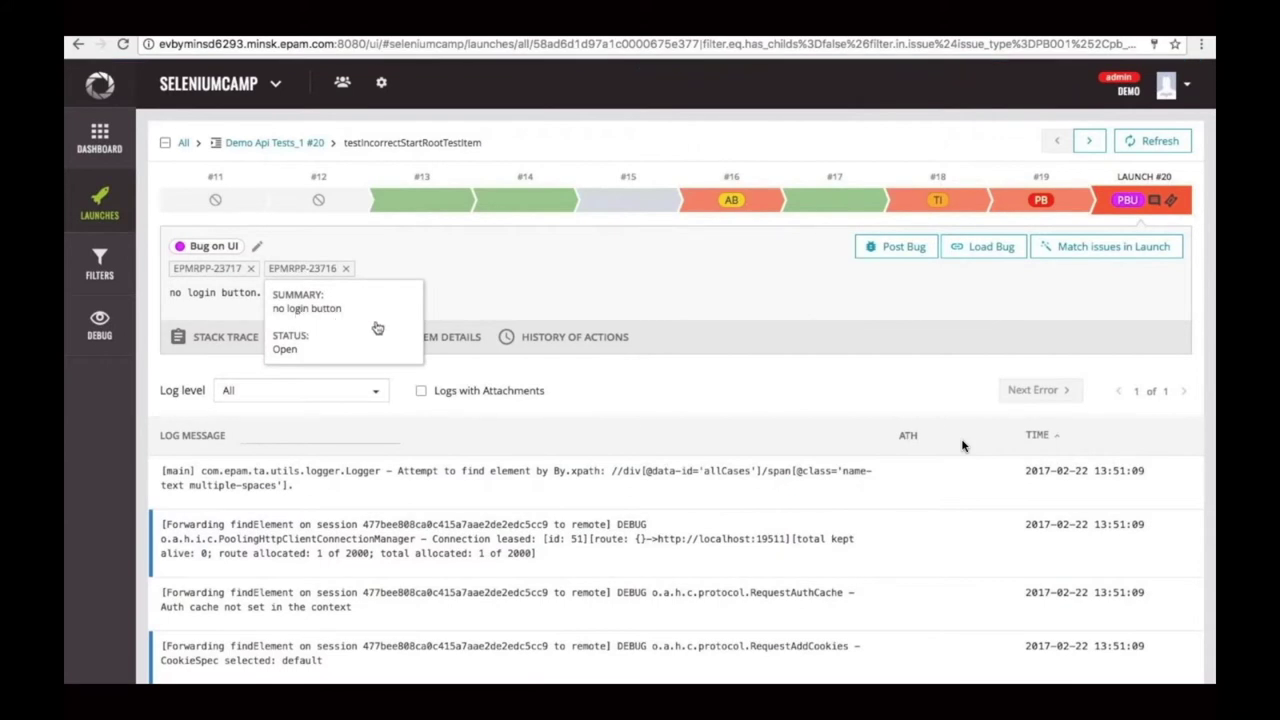
{"action": "left_click", "coordinate": [607, 344]}
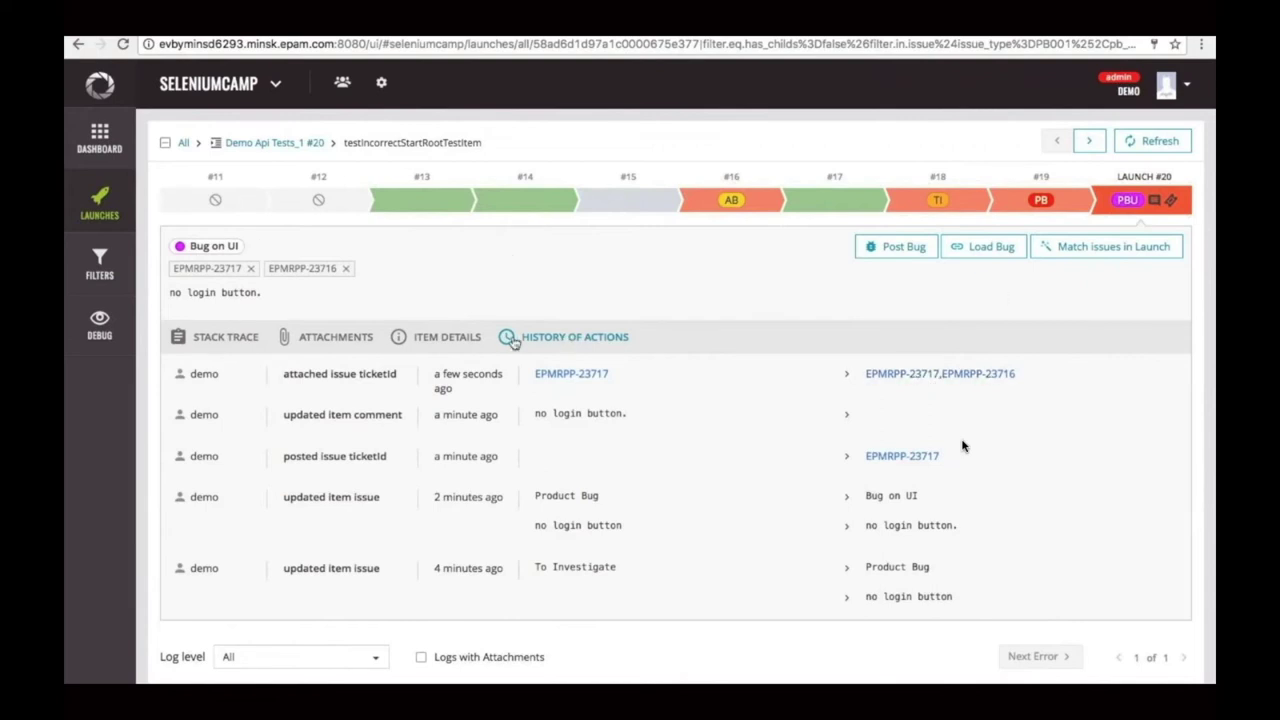
{"action": "left_click", "coordinate": [550, 332]}
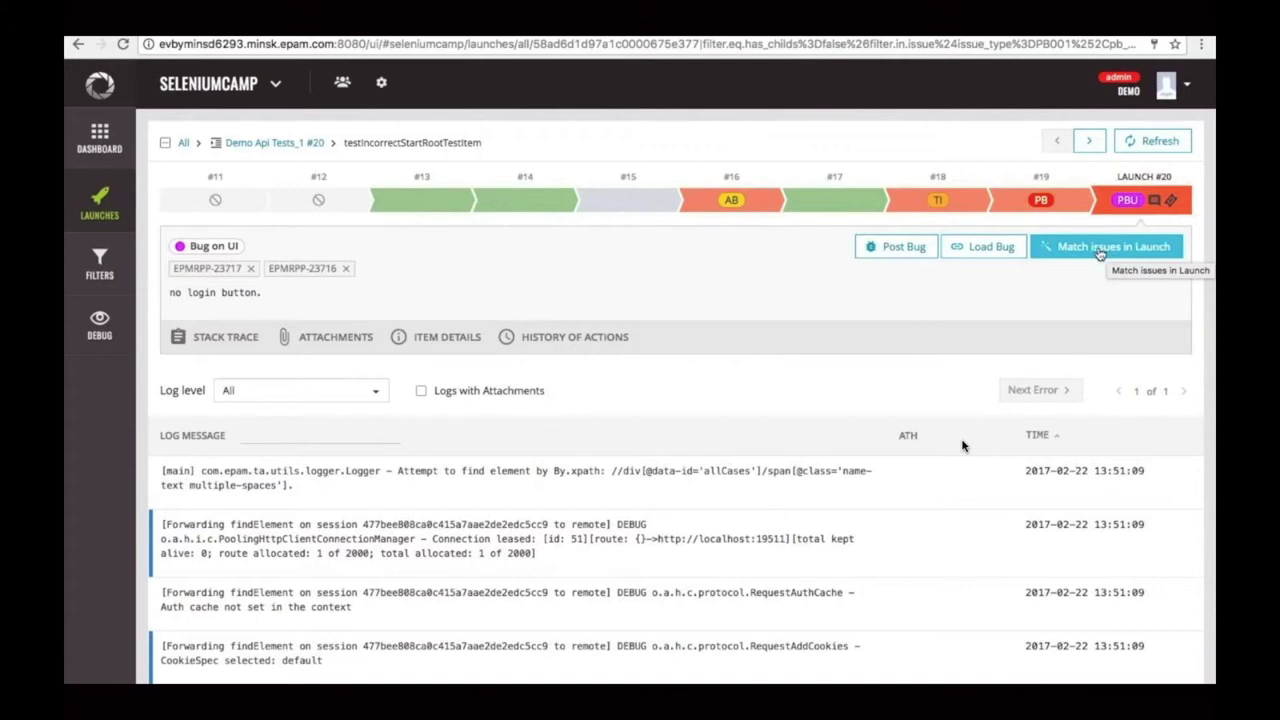
- Step forward through beforeMethod and afterMethod, then return to All Launches
{"action": "left_click", "coordinate": [1094, 146]}
{"action": "left_click", "coordinate": [1090, 141]}
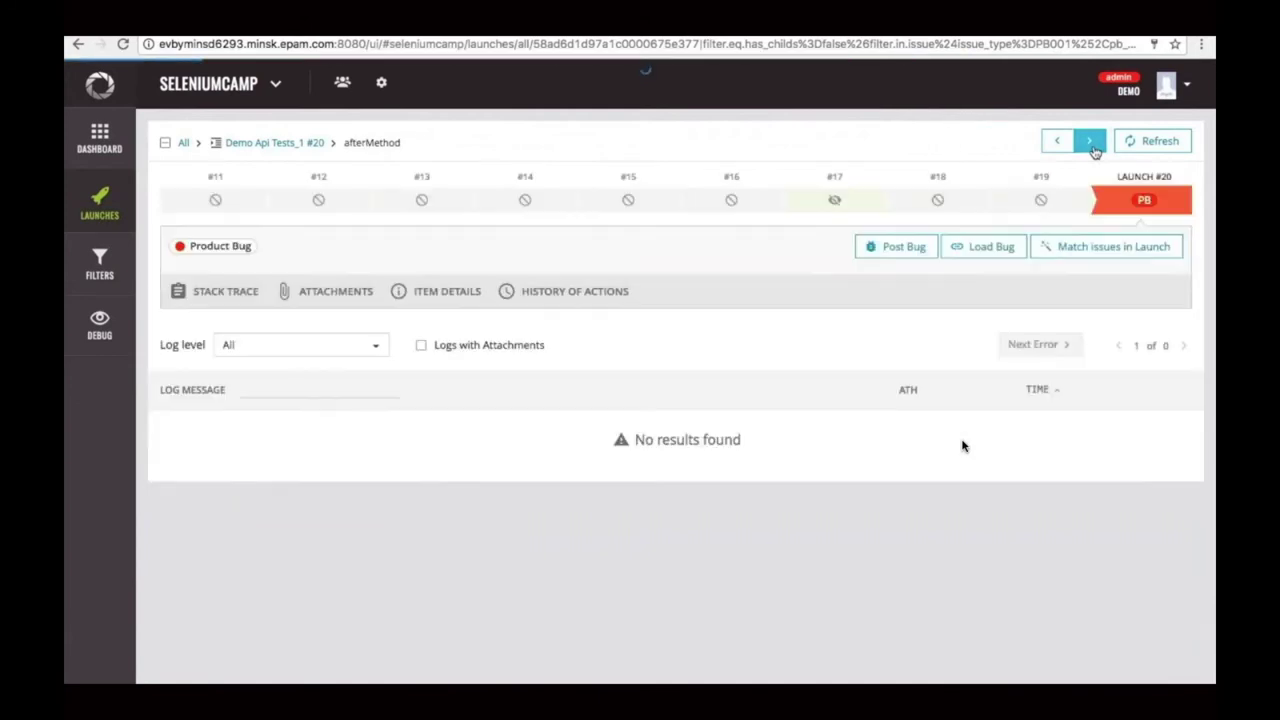
{"action": "left_click", "coordinate": [184, 144]}
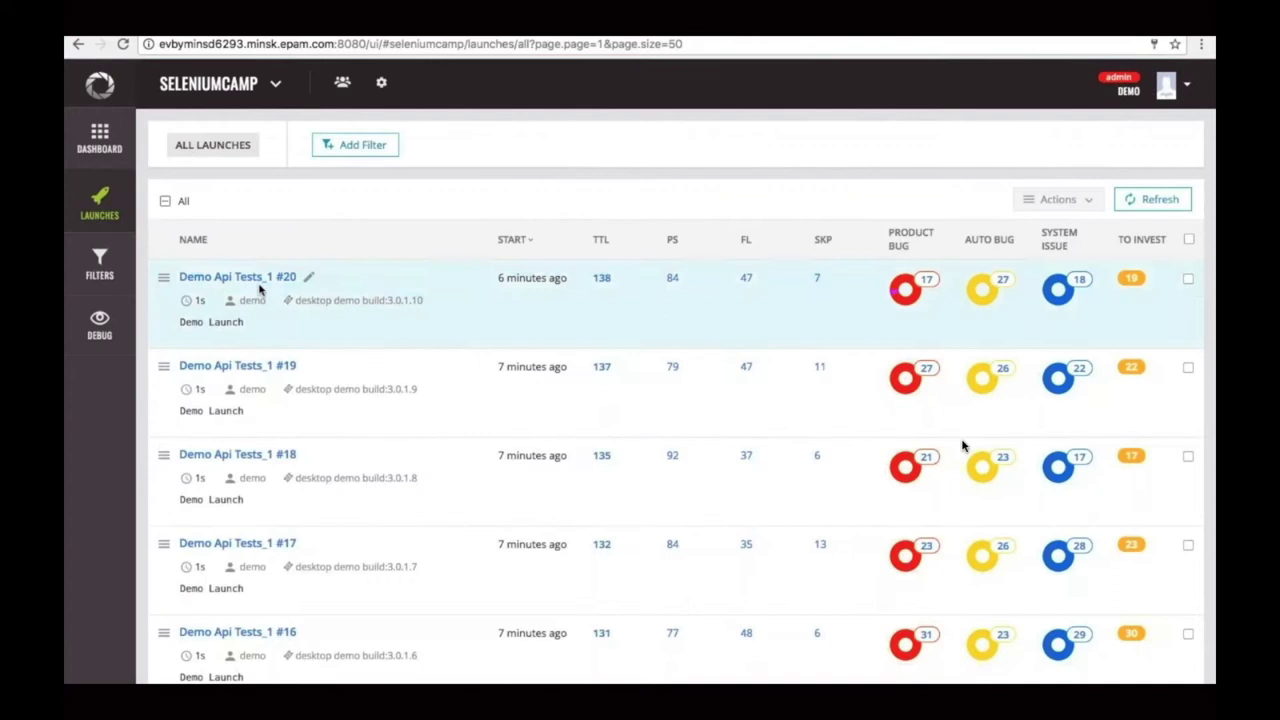
- Run Analysis on launch #20 and refresh the launches list to see updated bug counts
{"action": "mouse_move", "coordinate": [898, 294]}
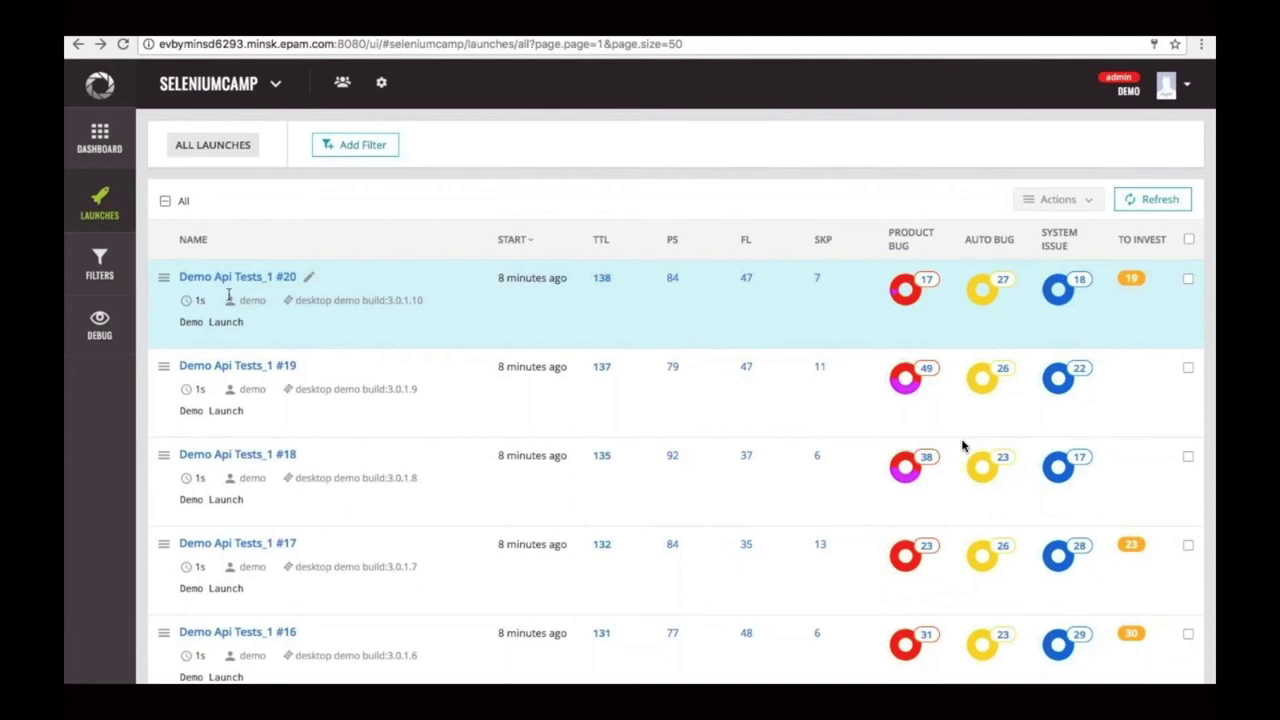
{"action": "left_click", "coordinate": [164, 281]}
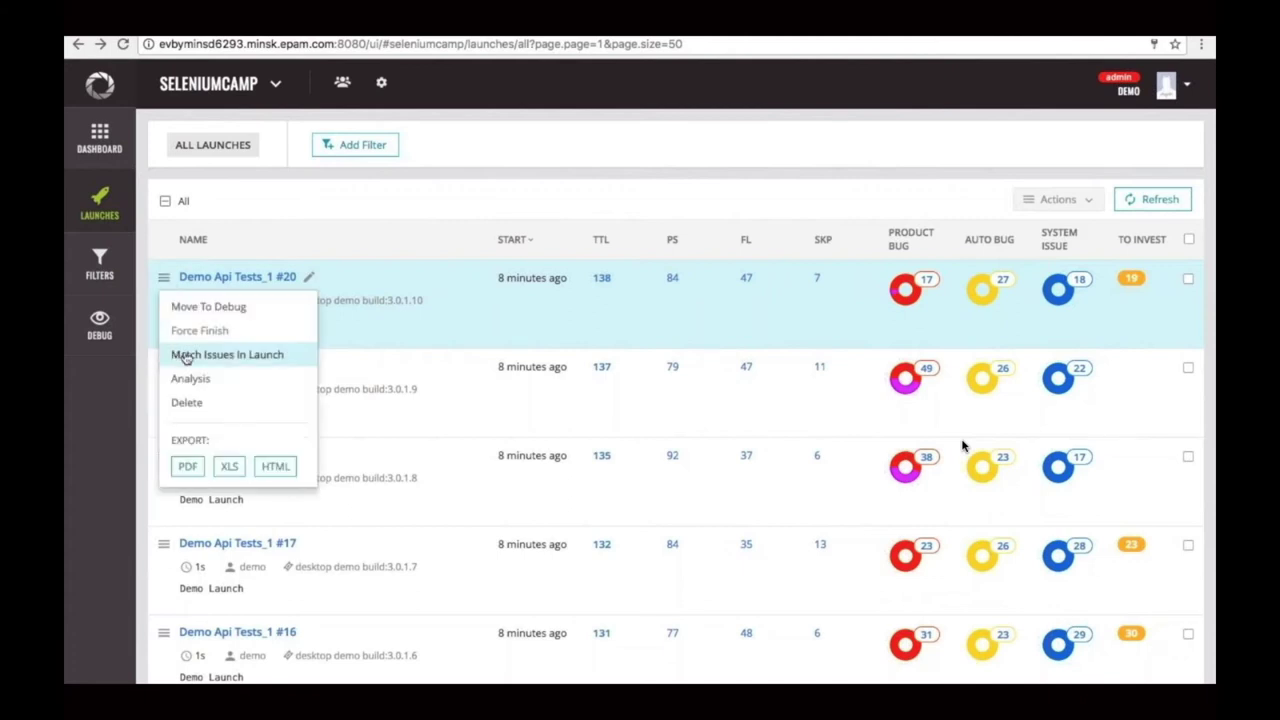
{"action": "left_click", "coordinate": [280, 380]}
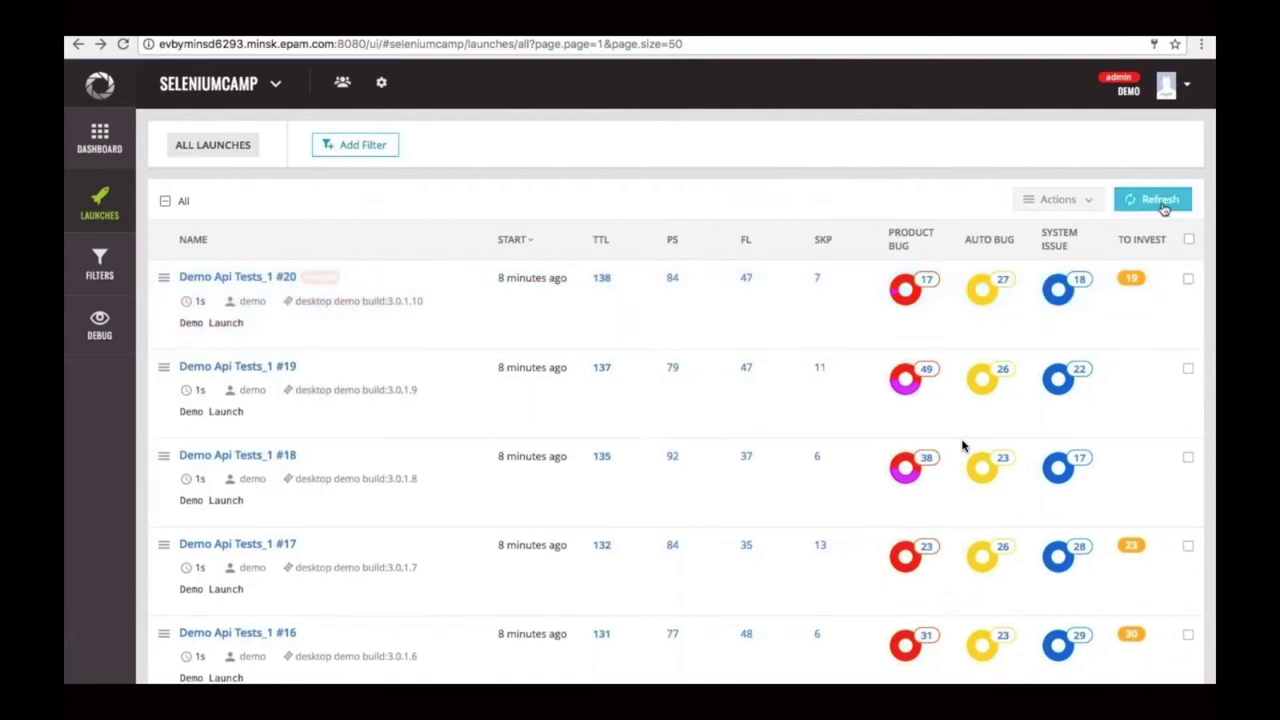
{"action": "left_click", "coordinate": [1160, 205]}
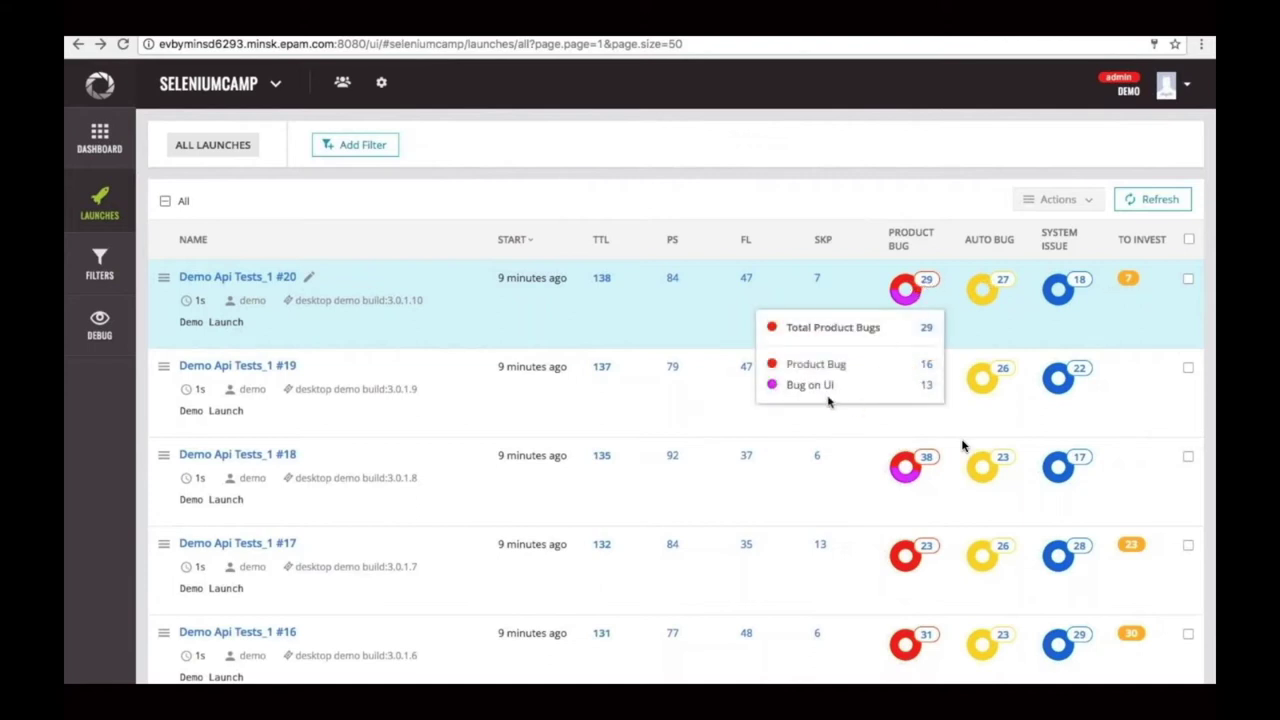
- List launch #20's 13 Bug on UI items and scroll through them
{"action": "left_click", "coordinate": [928, 390]}
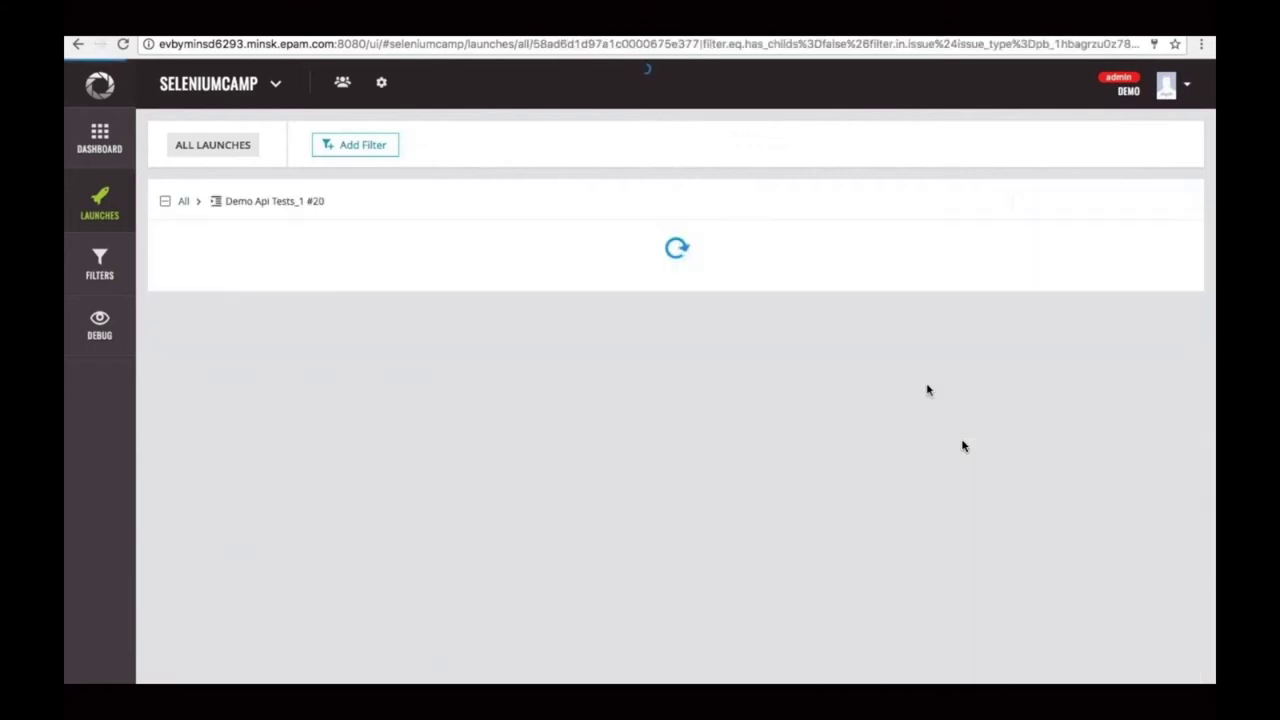
{"action": "scroll", "coordinate": [962, 445], "scroll_direction": "down", "scroll_amount": 5}
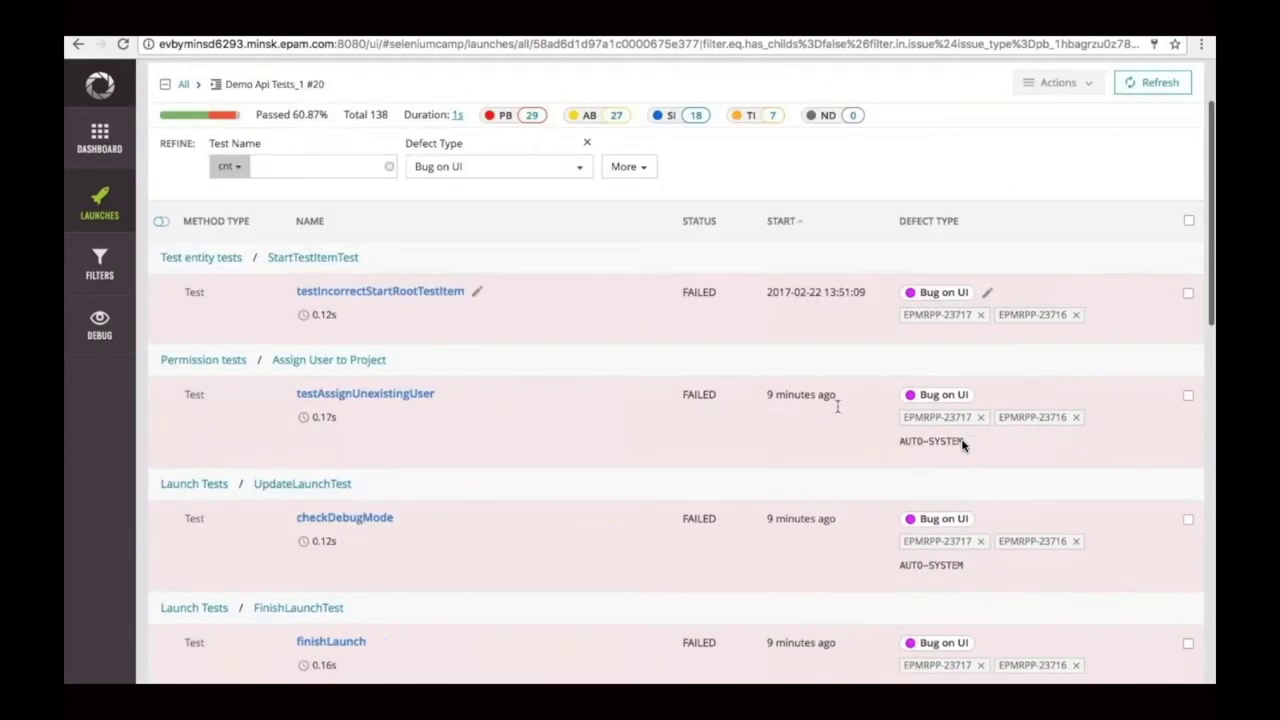
{"action": "scroll", "coordinate": [962, 445], "scroll_direction": "down", "scroll_amount": 7}
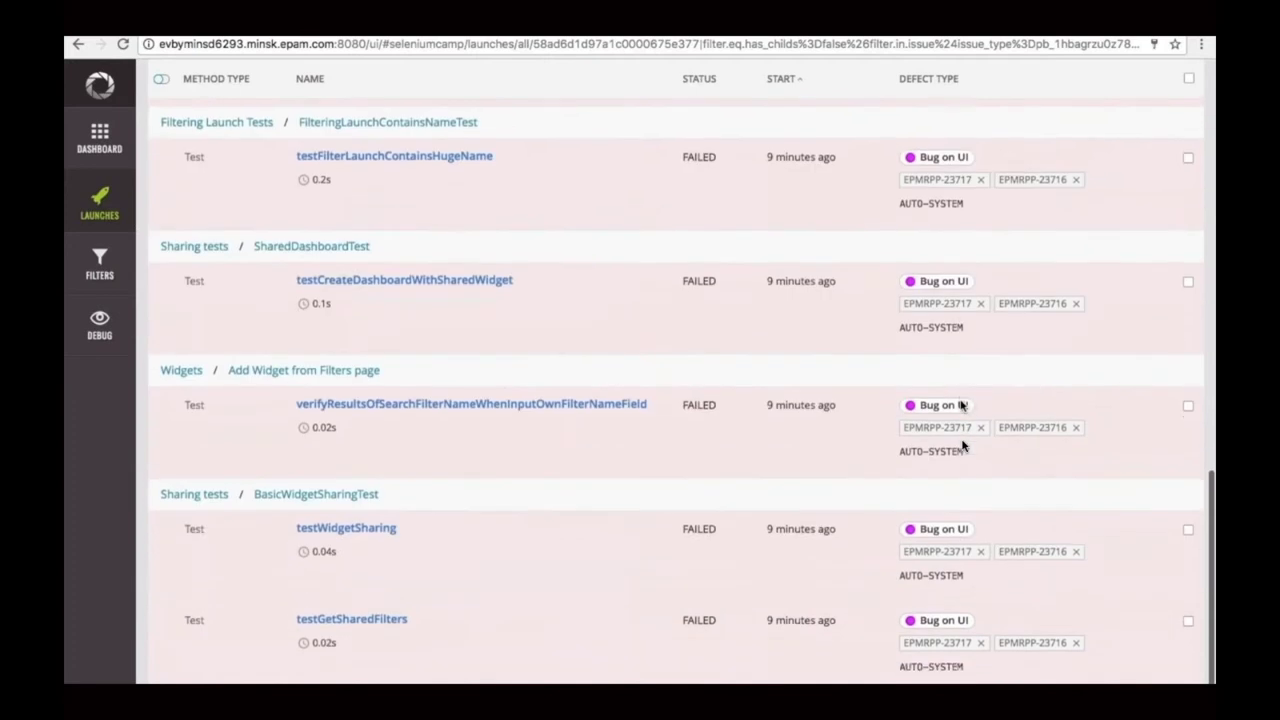
{"action": "scroll", "coordinate": [962, 445], "scroll_direction": "up", "scroll_amount": 8}
{"action": "scroll", "coordinate": [960, 405], "scroll_direction": "up", "scroll_amount": 2}
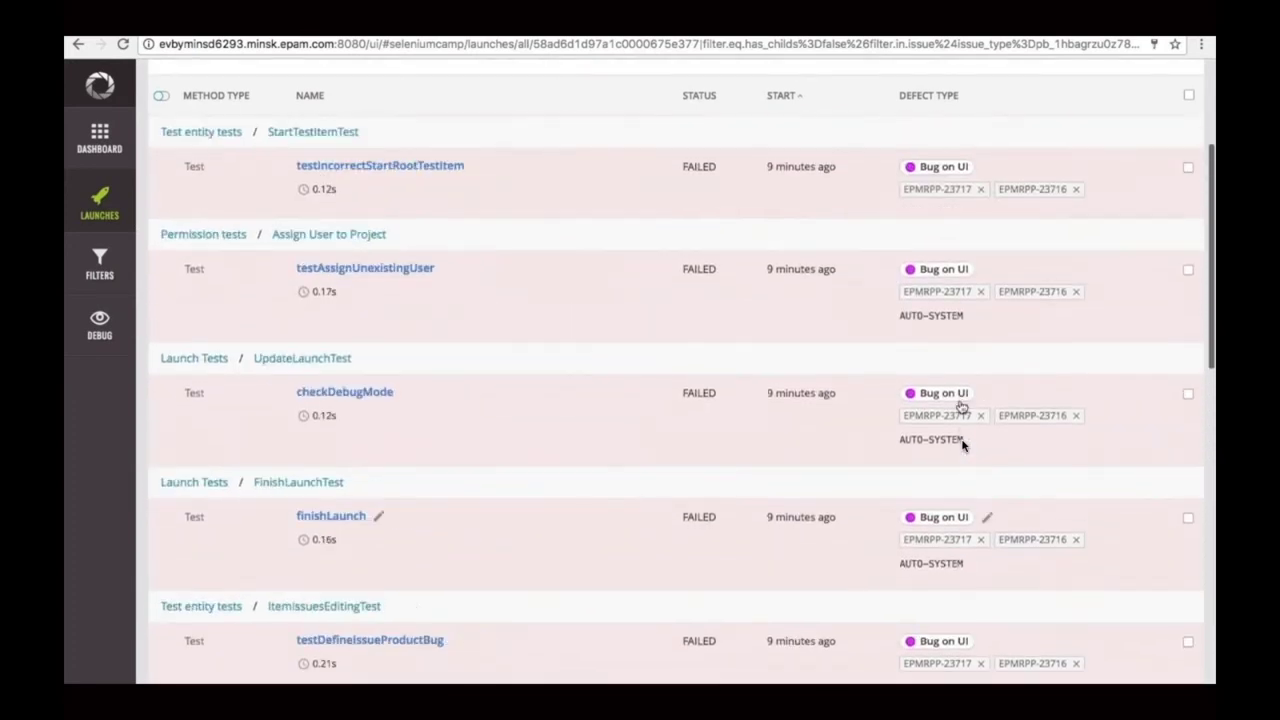
- Open checkDebugMode, review its Bug on UI logs and issue tags, then return to All Launches
{"action": "left_click", "coordinate": [358, 402]}
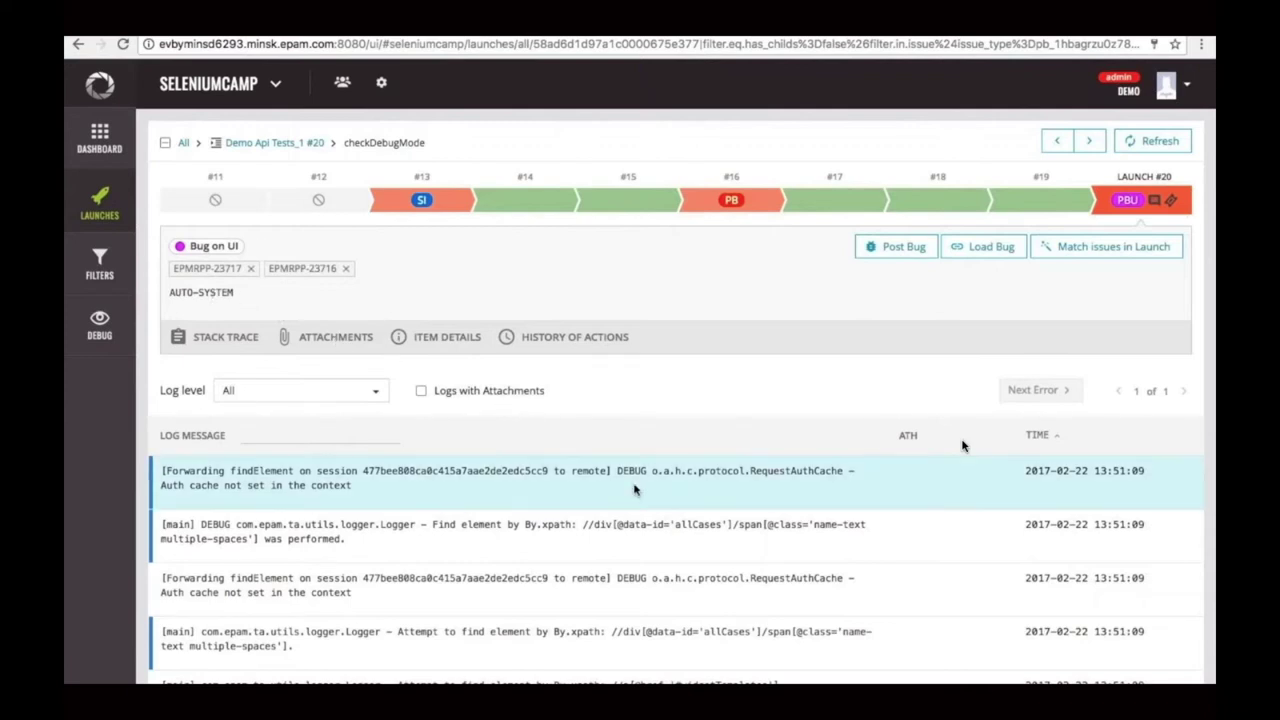
{"action": "scroll", "coordinate": [634, 487], "scroll_direction": "down", "scroll_amount": 3}
{"action": "scroll", "coordinate": [634, 487], "scroll_direction": "down", "scroll_amount": 3}
{"action": "scroll", "coordinate": [634, 487], "scroll_direction": "up", "scroll_amount": 6}
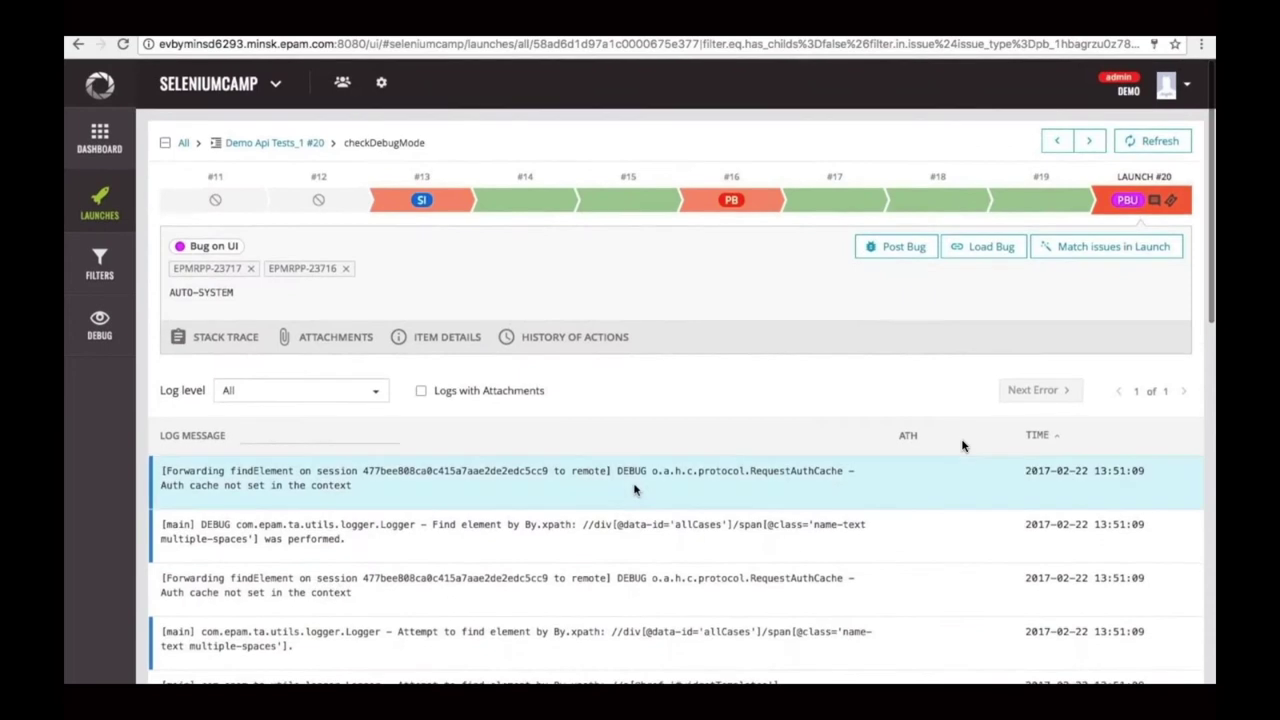
{"action": "mouse_move", "coordinate": [310, 282]}
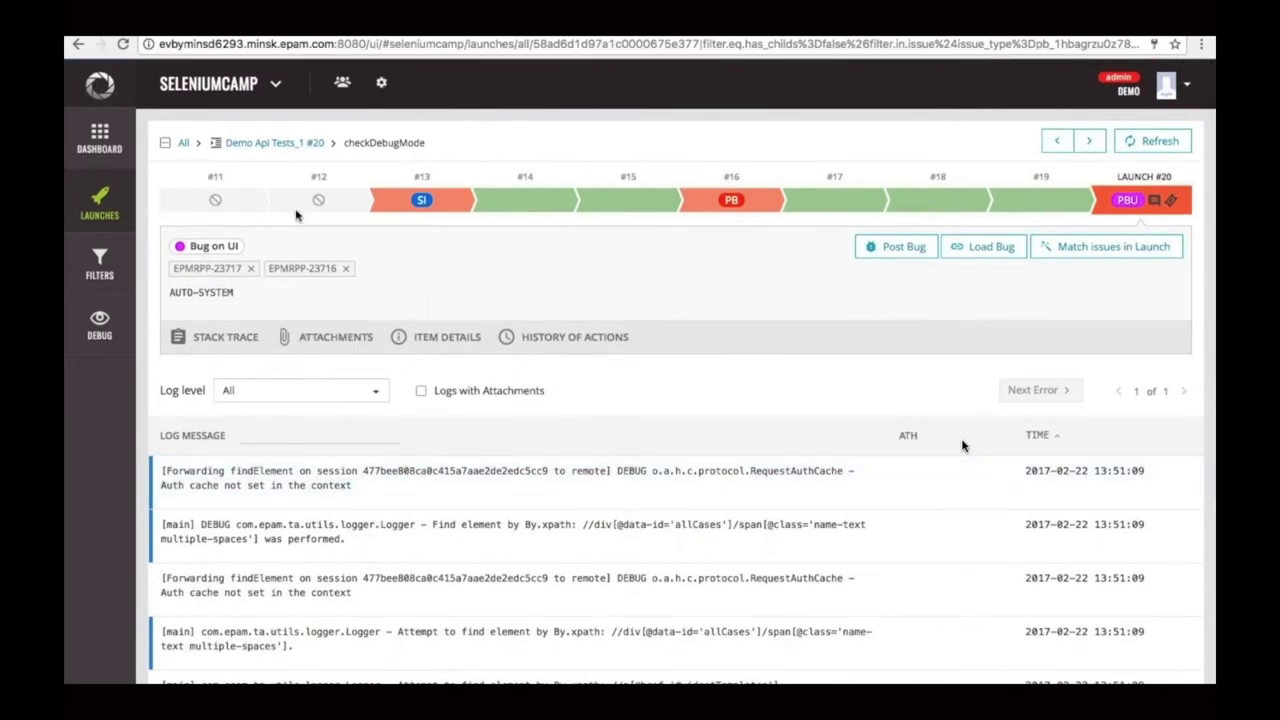
{"action": "left_click", "coordinate": [184, 144]}
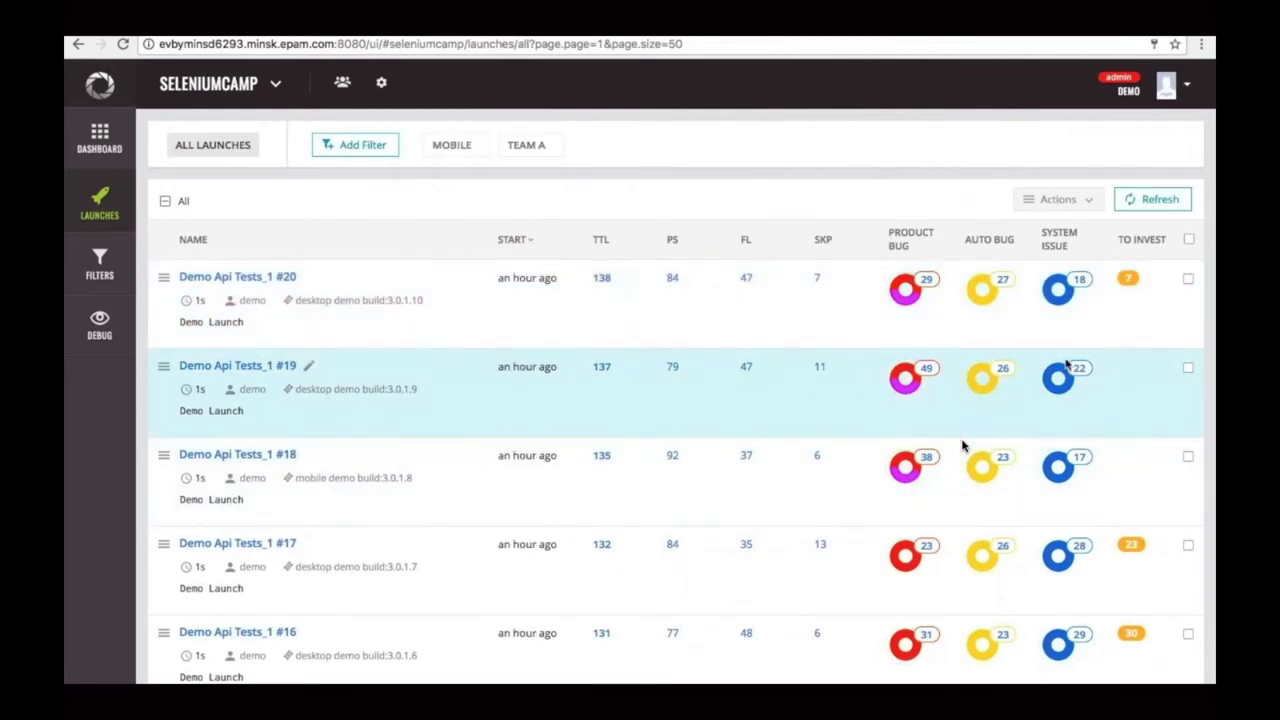
- Set project Auto Analysis to ON, submit the settings, and return to Launches
{"action": "left_click", "coordinate": [381, 83]}
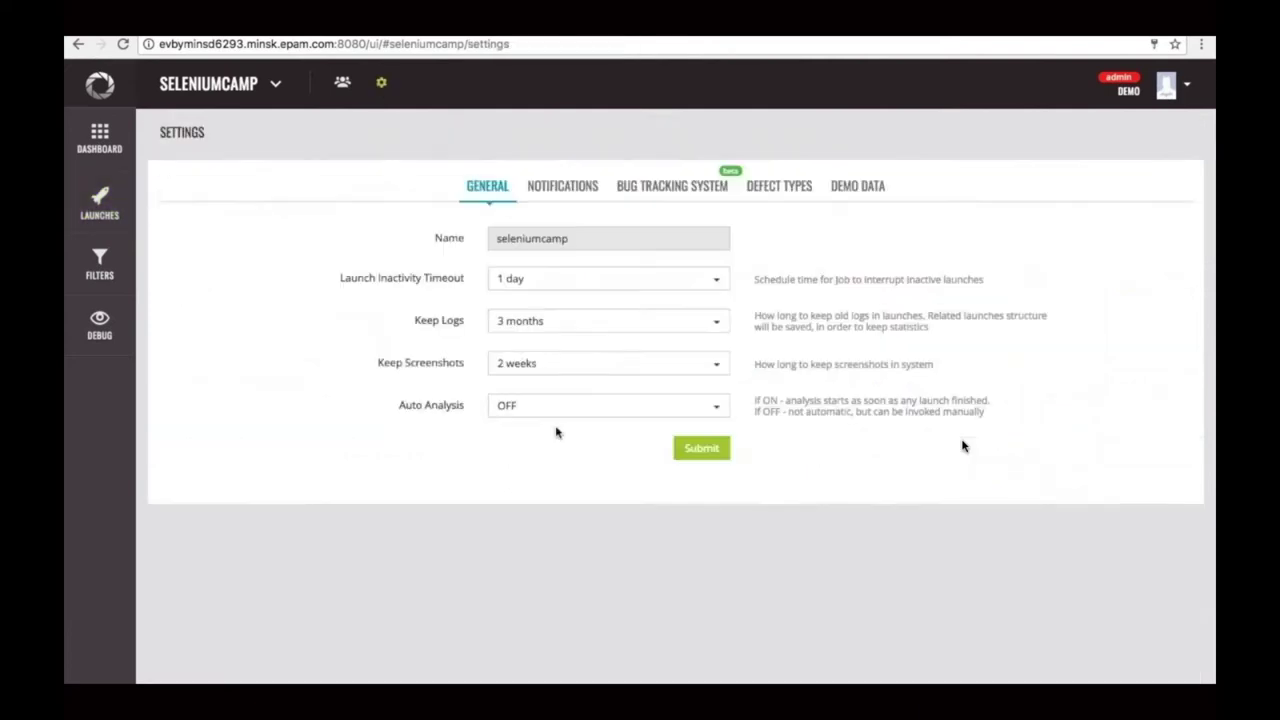
{"action": "left_click", "coordinate": [517, 408]}
{"action": "left_click", "coordinate": [515, 446]}
{"action": "left_click", "coordinate": [695, 452]}
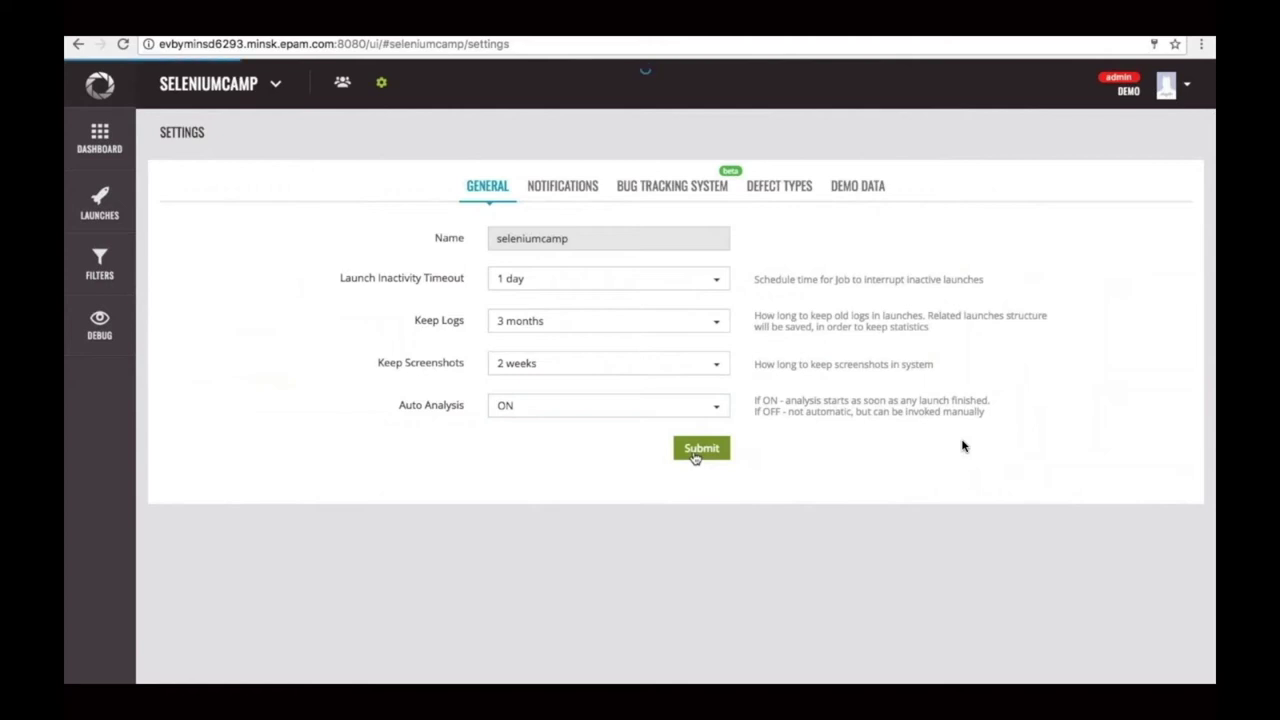
{"action": "left_click", "coordinate": [116, 204]}
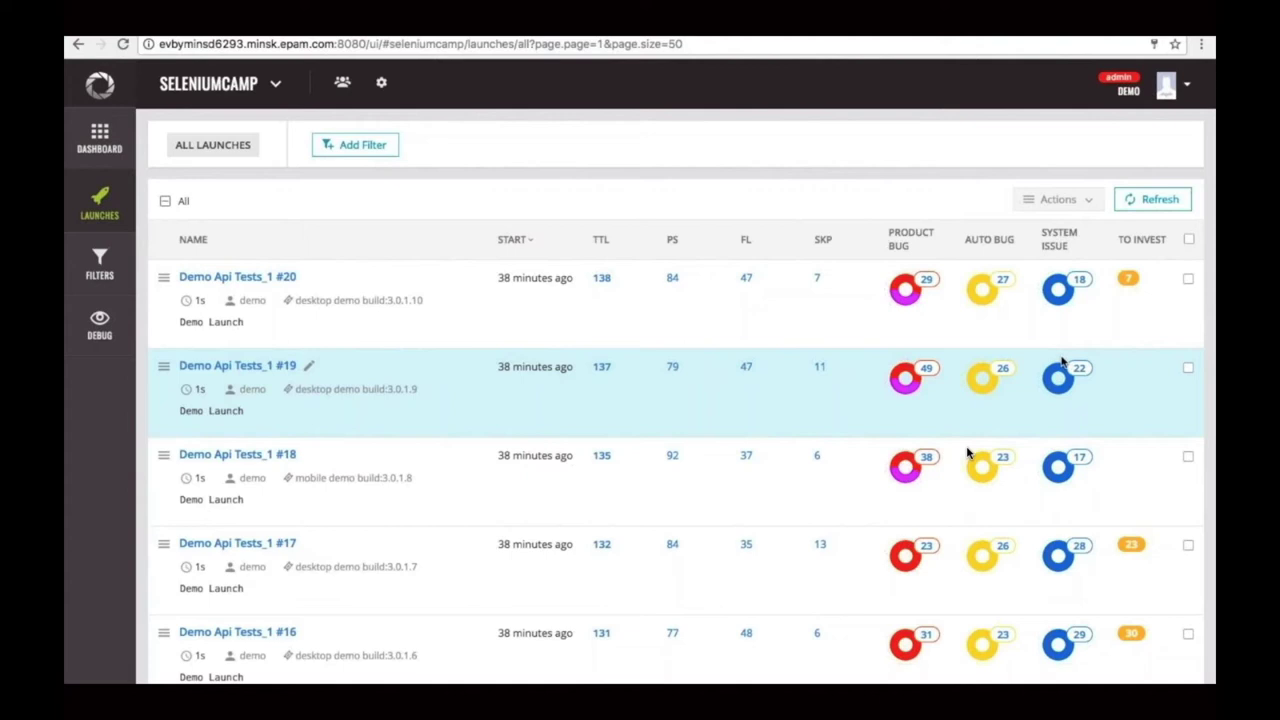
- Filter the launches by the tag 'mobile'
{"action": "left_click", "coordinate": [337, 146]}
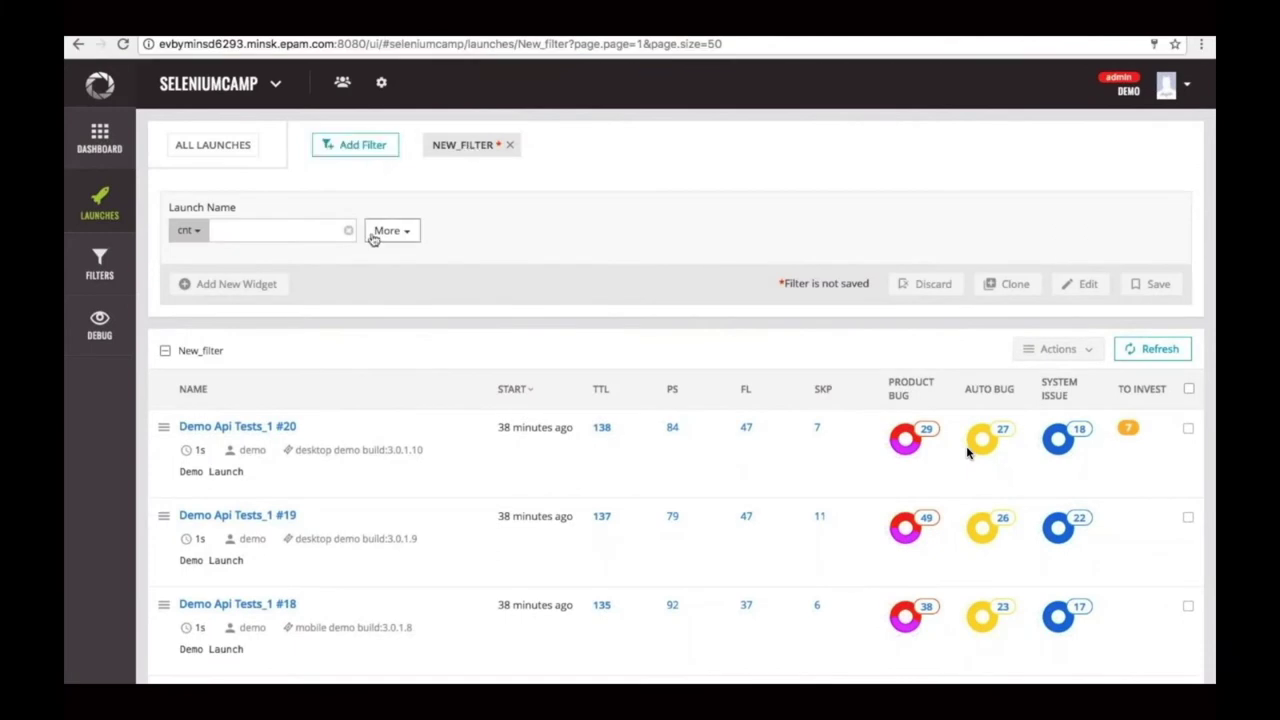
{"action": "left_click", "coordinate": [411, 236]}
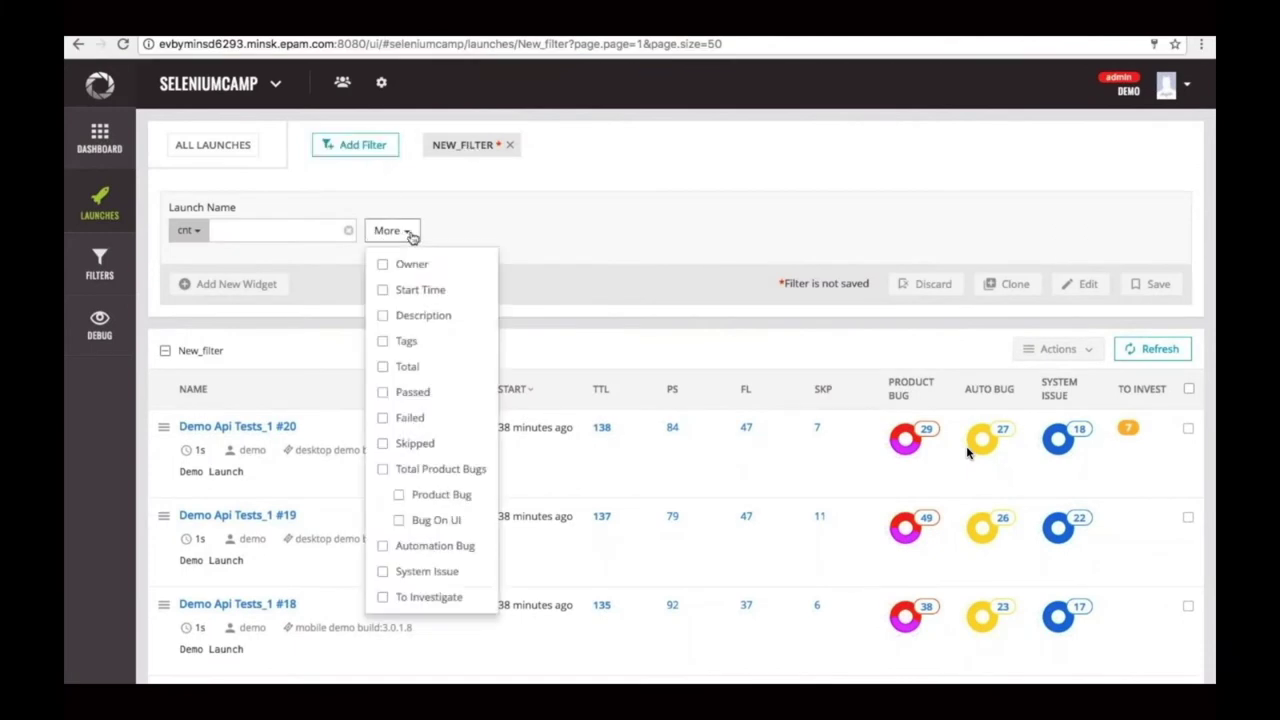
{"action": "left_click", "coordinate": [386, 341]}
{"action": "left_click", "coordinate": [449, 234]}
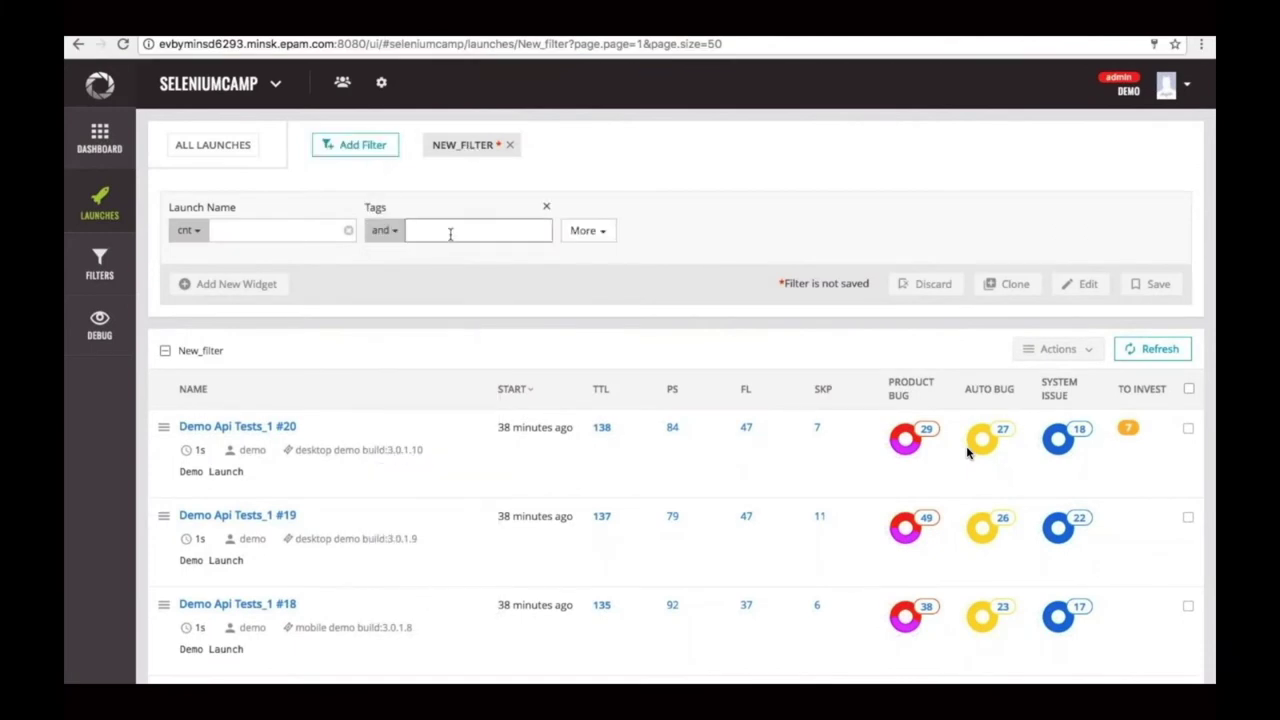
{"action": "left_click", "coordinate": [450, 235]}
{"action": "type", "text": "mobi"}
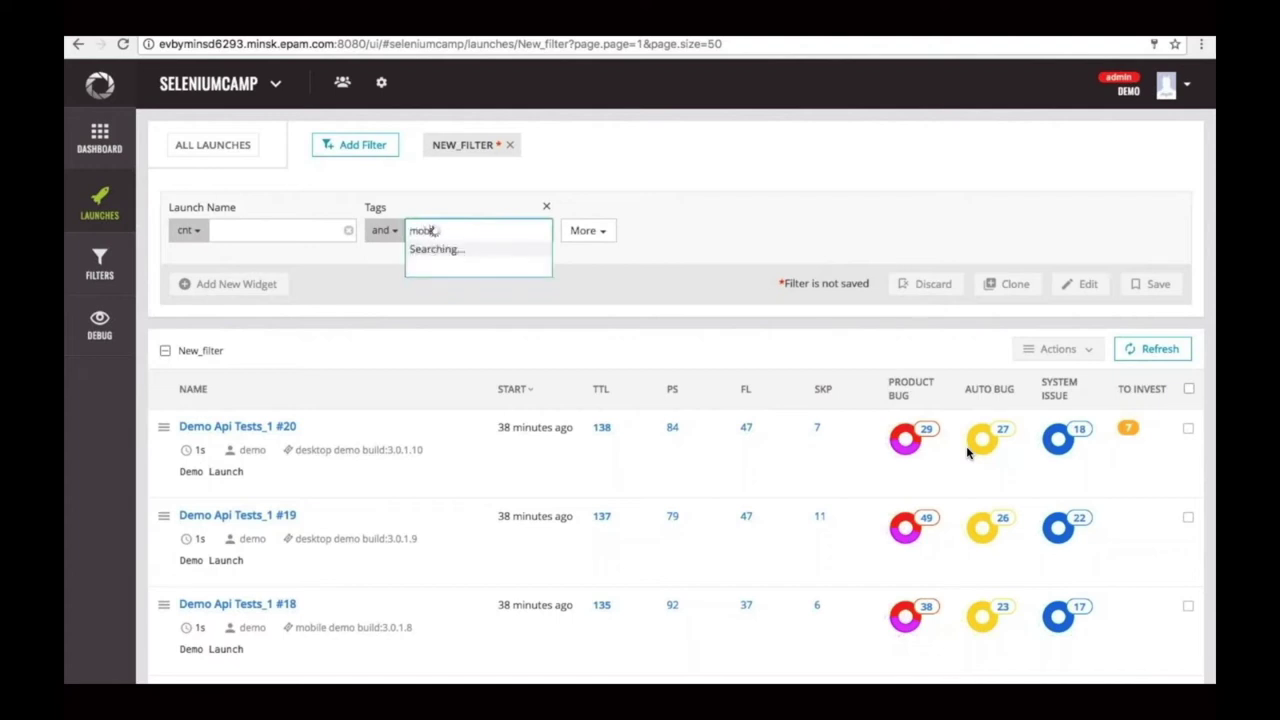
{"action": "left_click", "coordinate": [455, 282]}
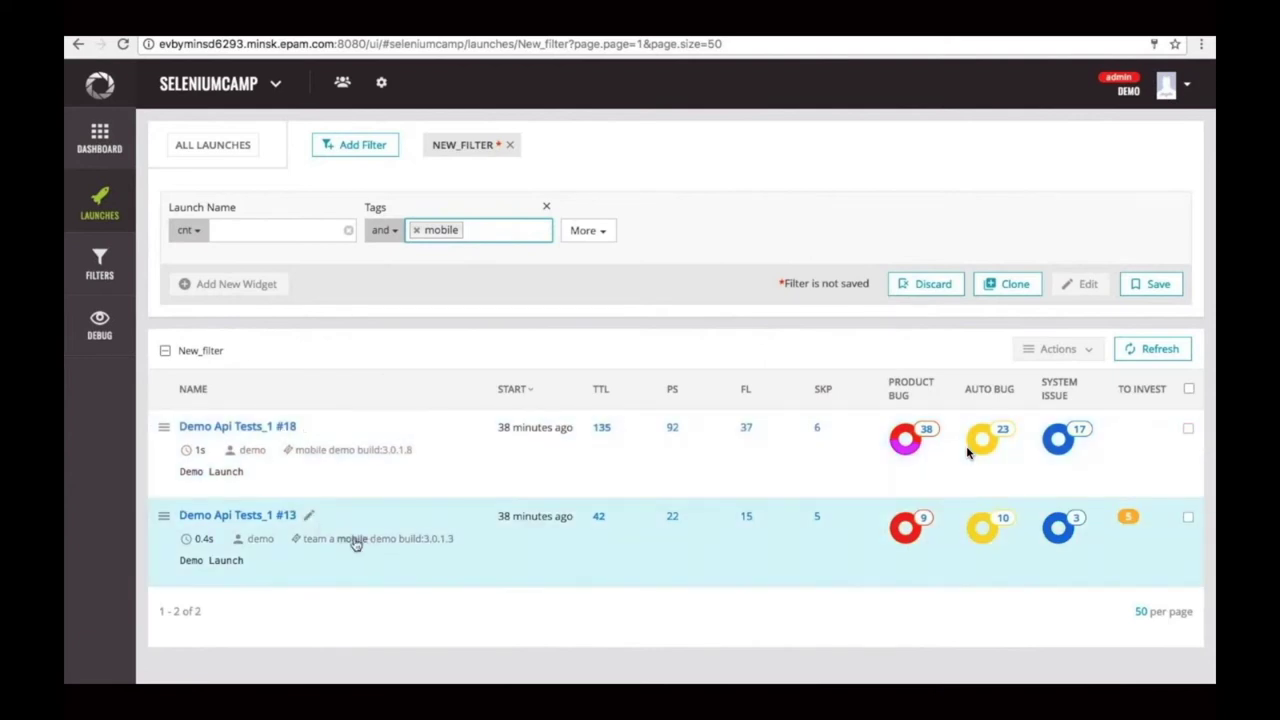
- Save this launch filter under the name 'mobile'
{"action": "left_click", "coordinate": [1180, 281]}
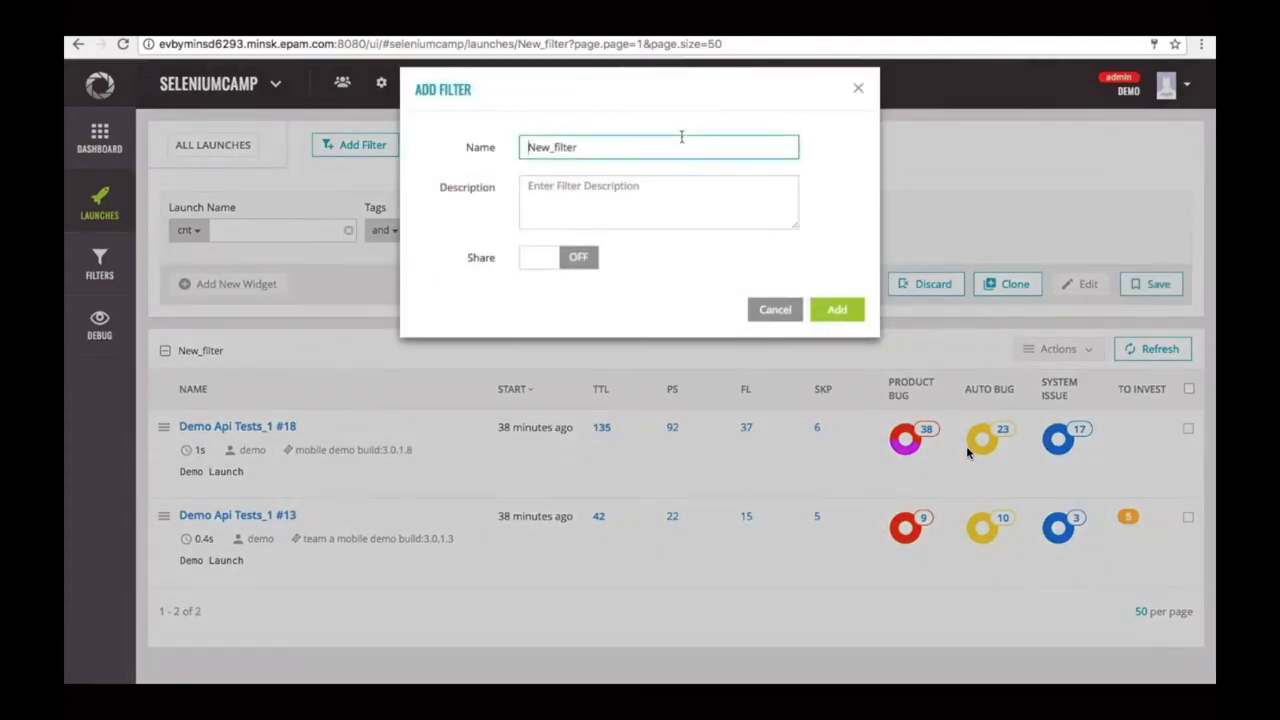
{"action": "key", "text": "ctrl+a"}
{"action": "type", "text": "mobile"}
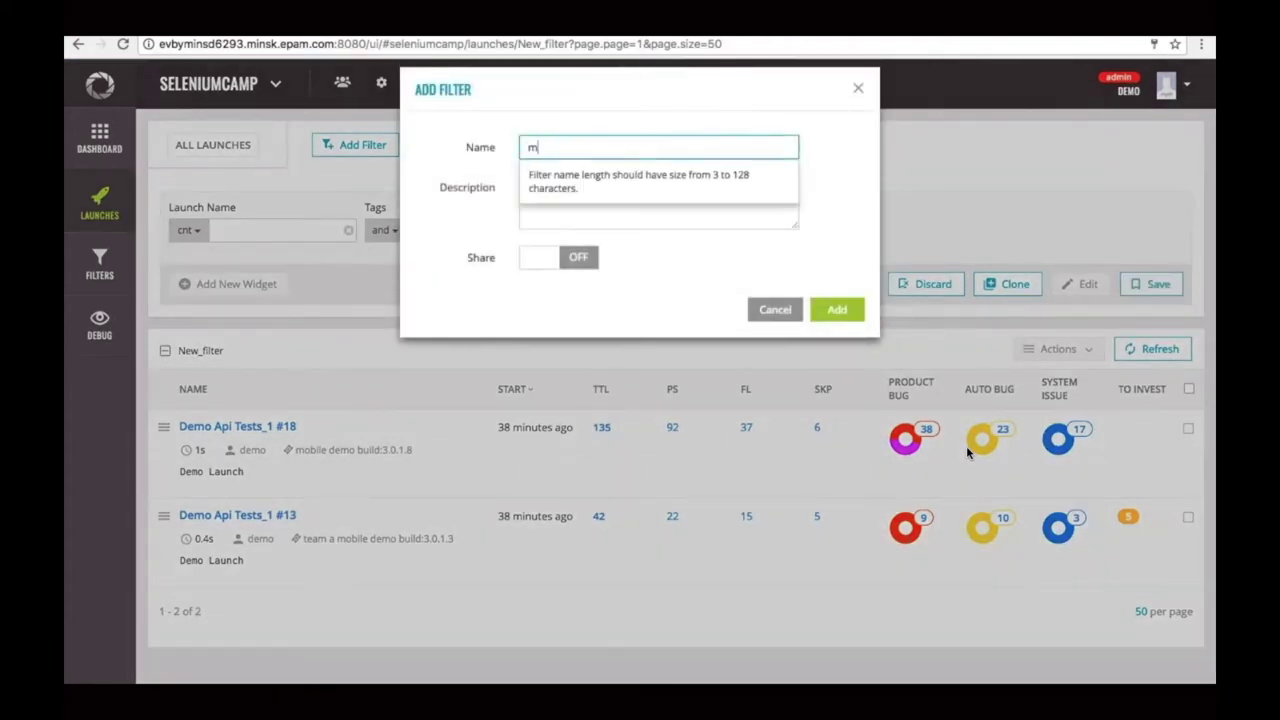
{"action": "left_click", "coordinate": [835, 307]}
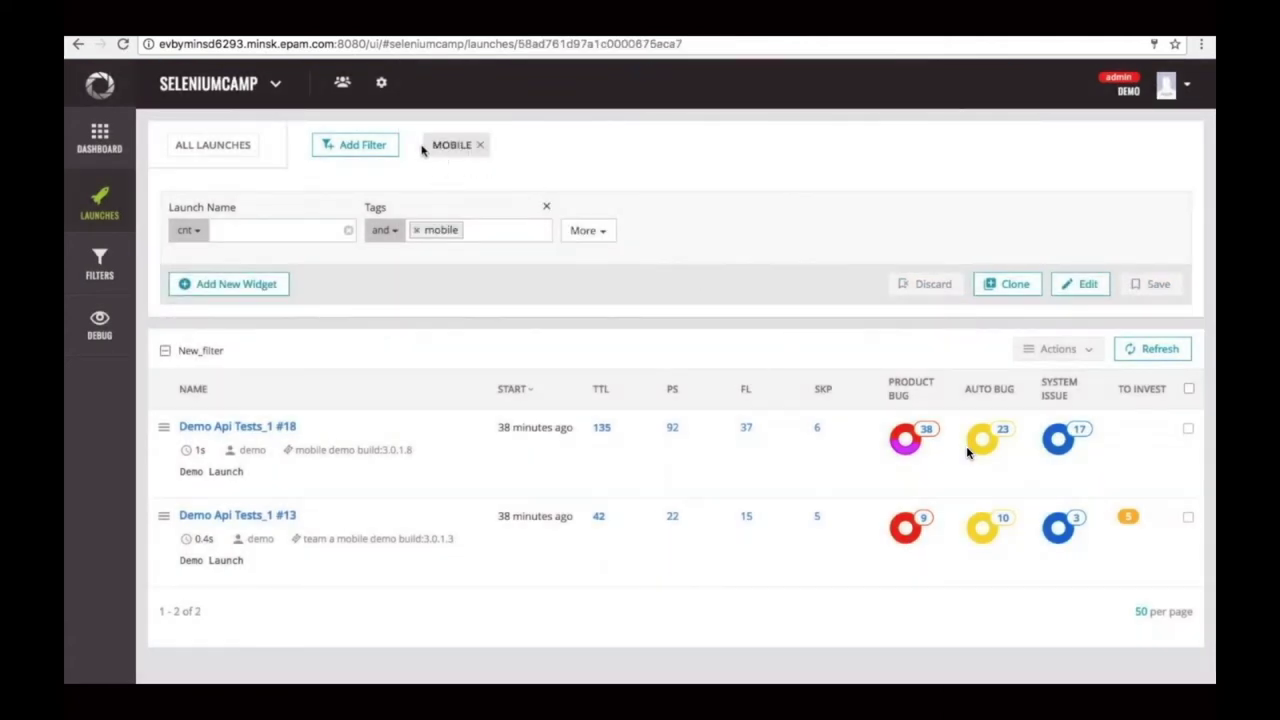
{"action": "left_click", "coordinate": [384, 146]}
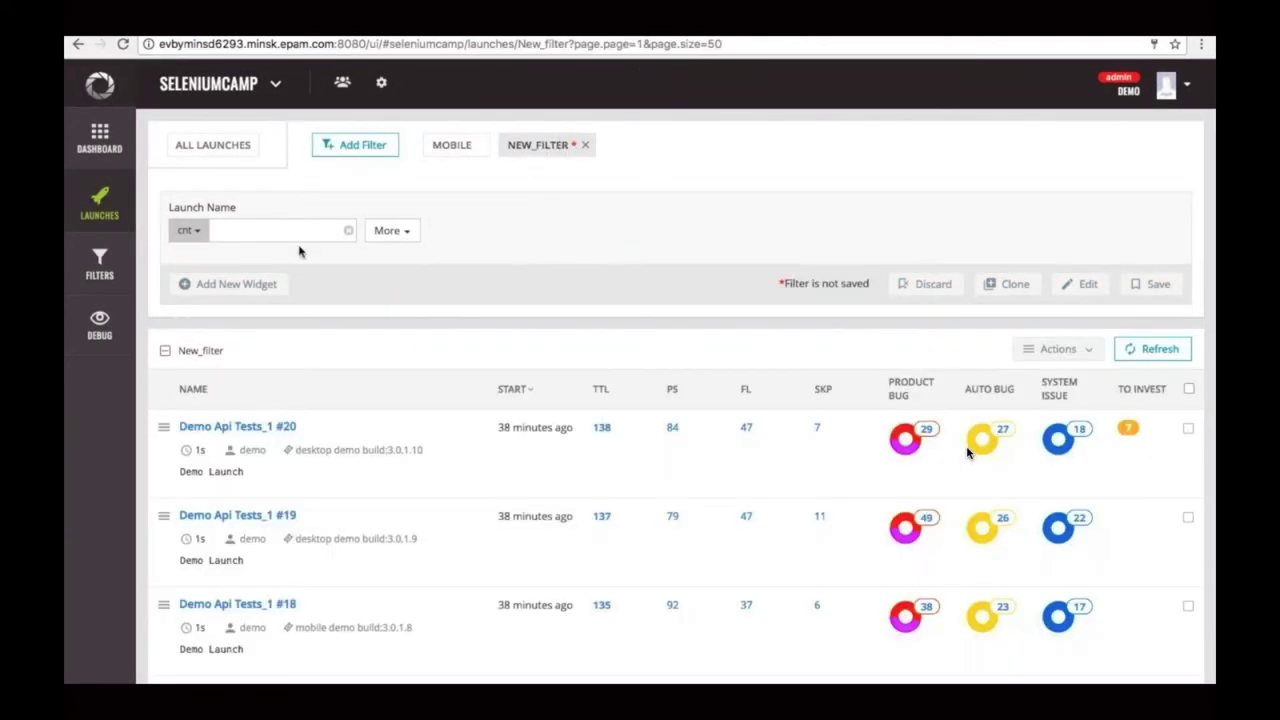
- Filter the launches by the tag 'team a'
{"action": "left_click", "coordinate": [416, 231]}
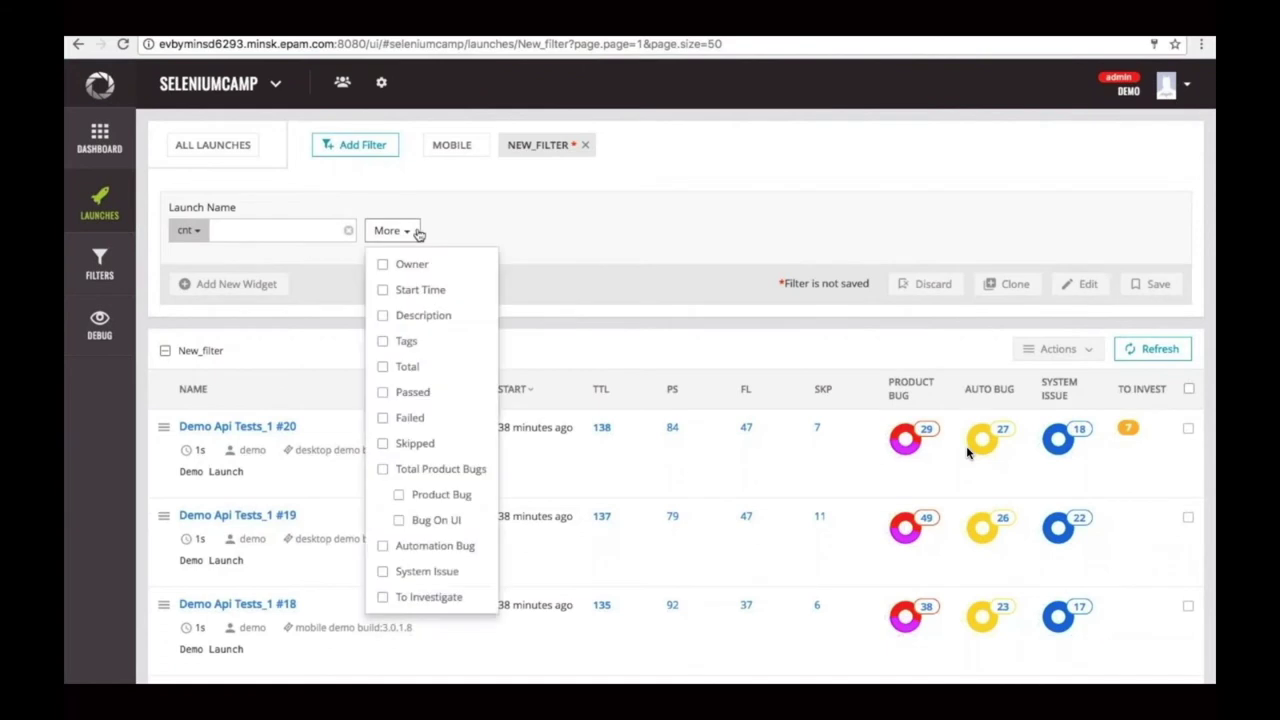
{"action": "left_click", "coordinate": [384, 341]}
{"action": "left_click", "coordinate": [470, 238]}
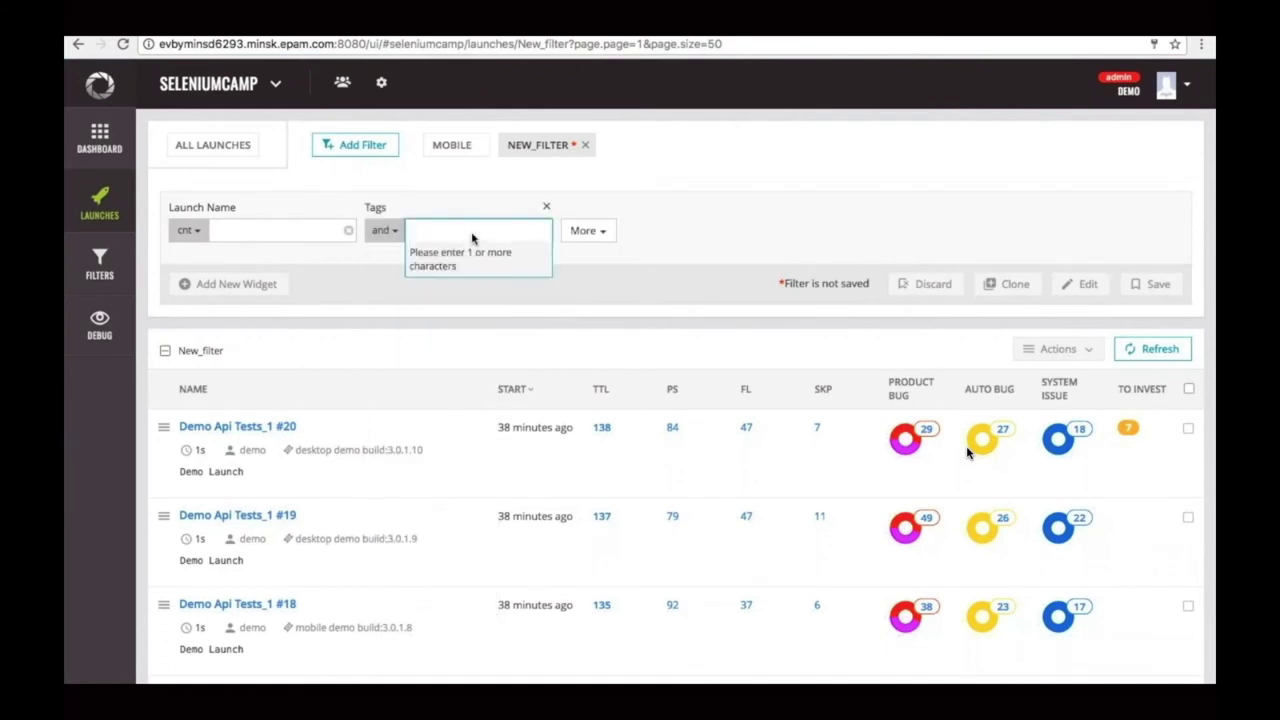
{"action": "type", "text": "team a"}
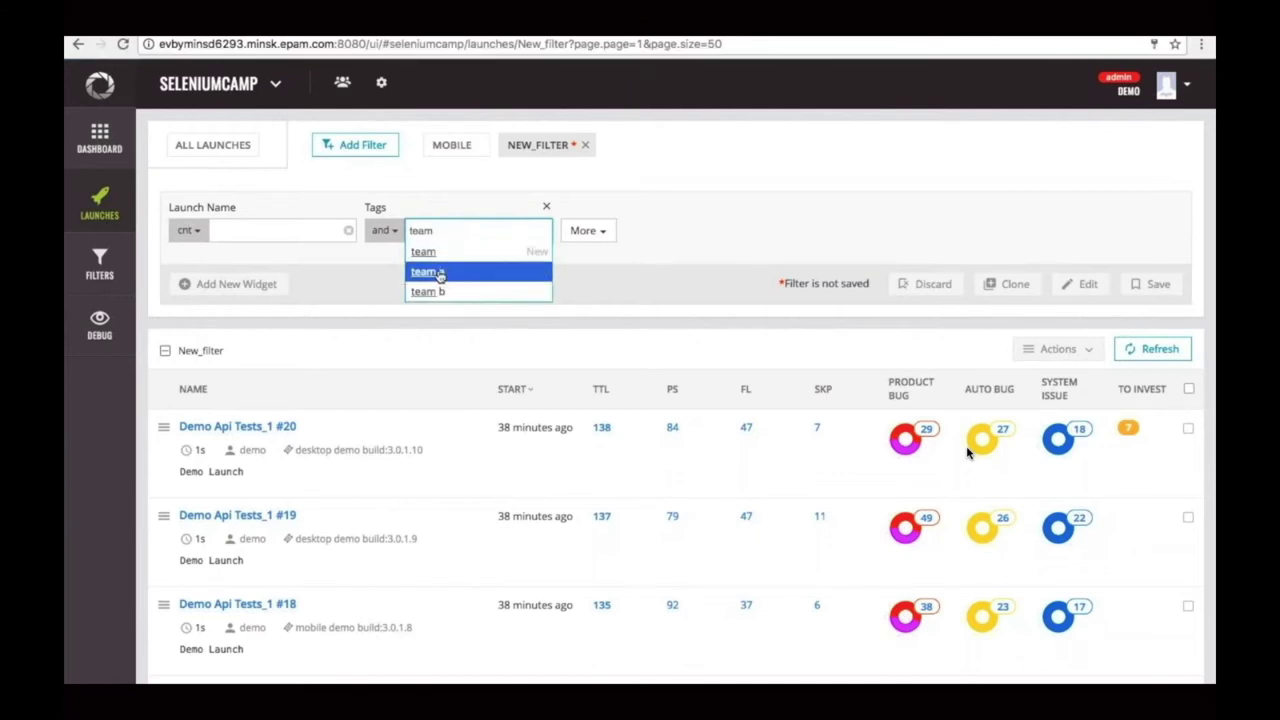
{"action": "left_click", "coordinate": [438, 273]}
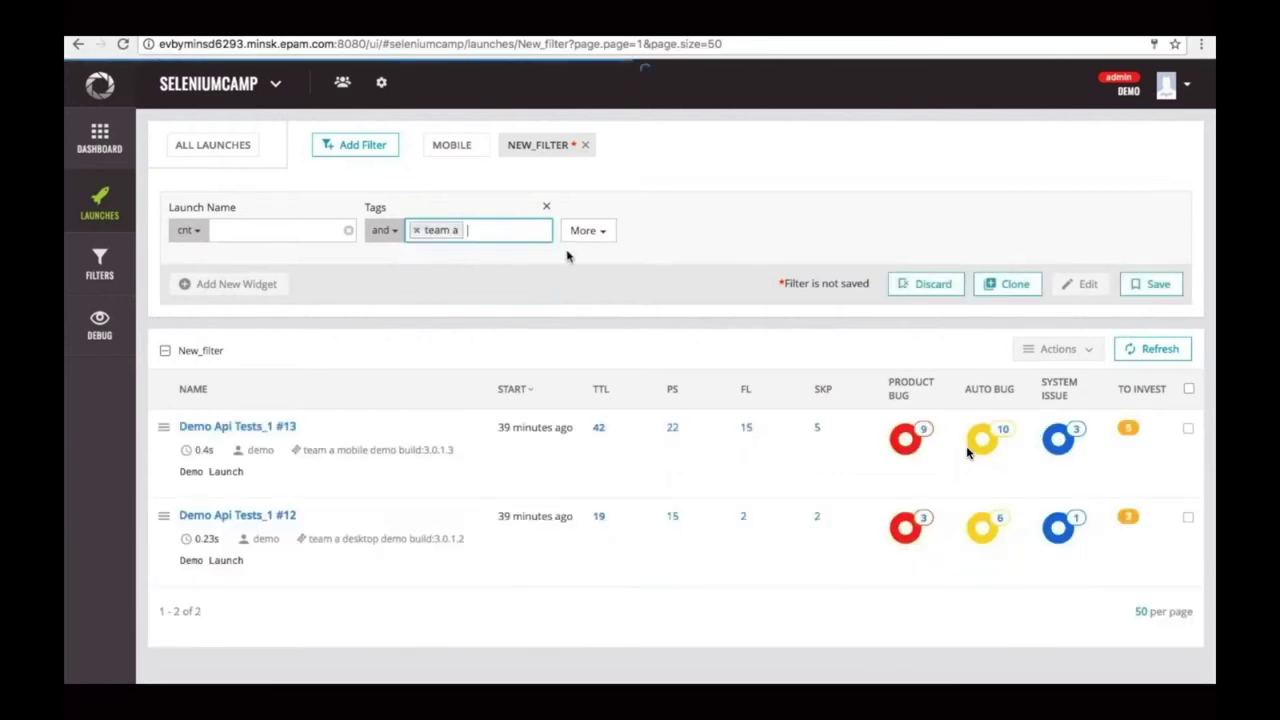
- Save this launch filter under the name 'team a'
{"action": "left_click", "coordinate": [1150, 285]}
{"action": "left_click", "coordinate": [645, 147]}
{"action": "key", "text": "ctrl+a"}
{"action": "type", "text": "team a"}
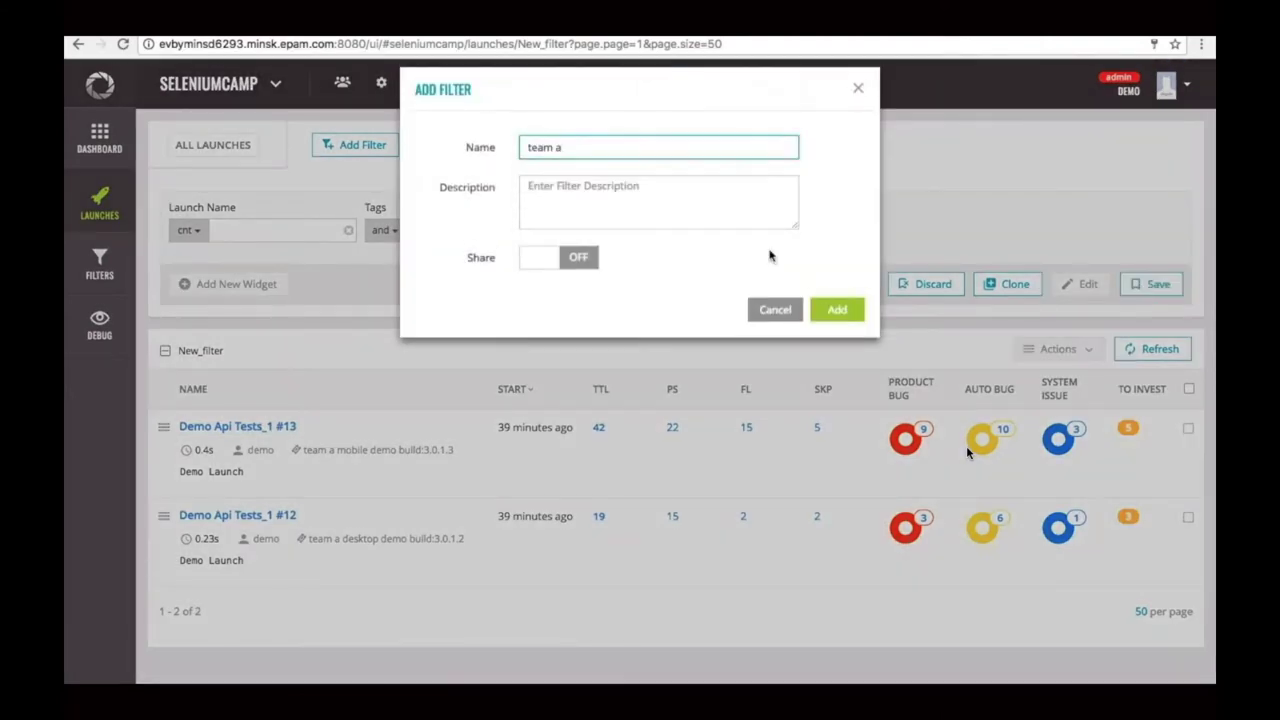
{"action": "left_click", "coordinate": [837, 309]}
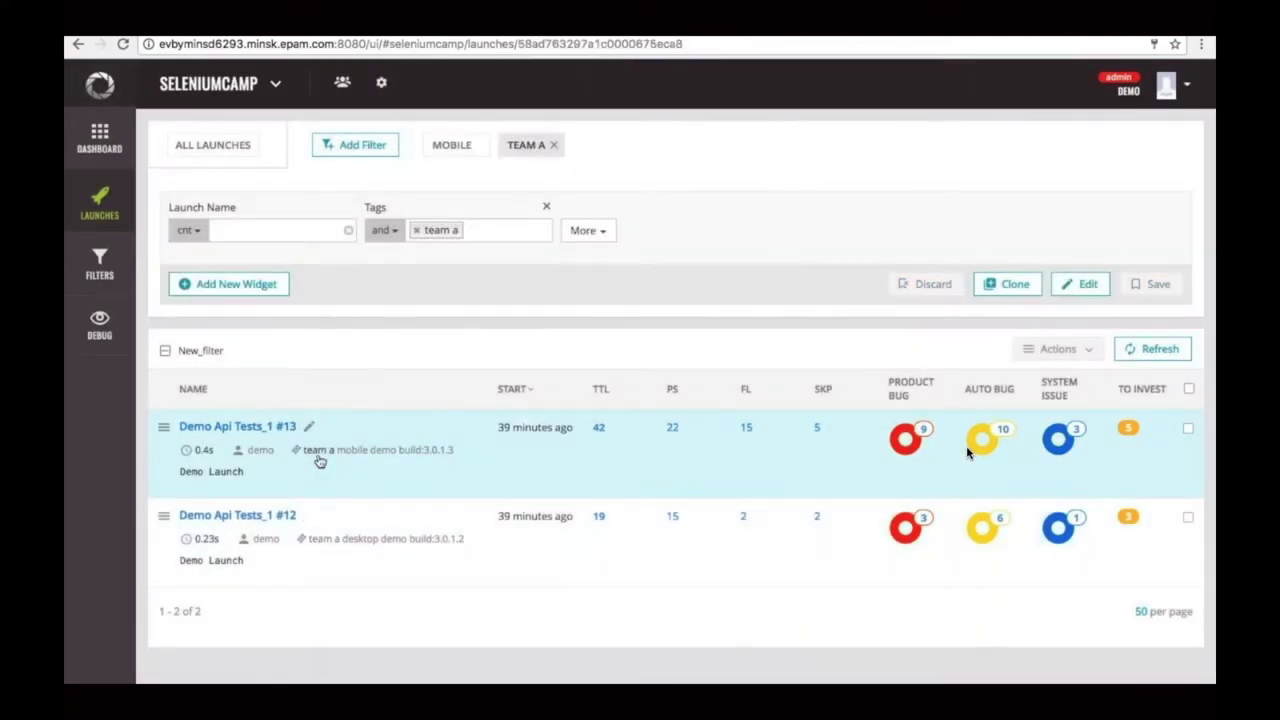
- Add the demo and build:3.0.1.3 tags to the filter, then discard those changes
{"action": "left_click", "coordinate": [391, 451]}
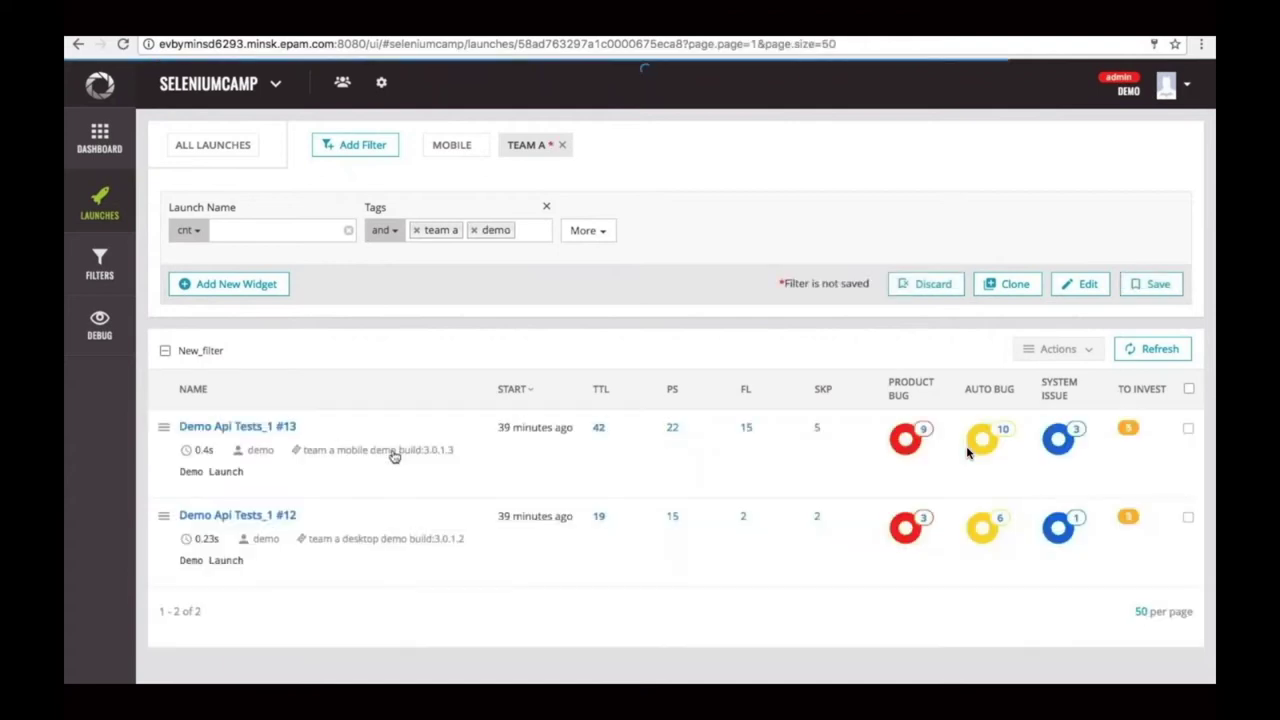
{"action": "left_click", "coordinate": [433, 451]}
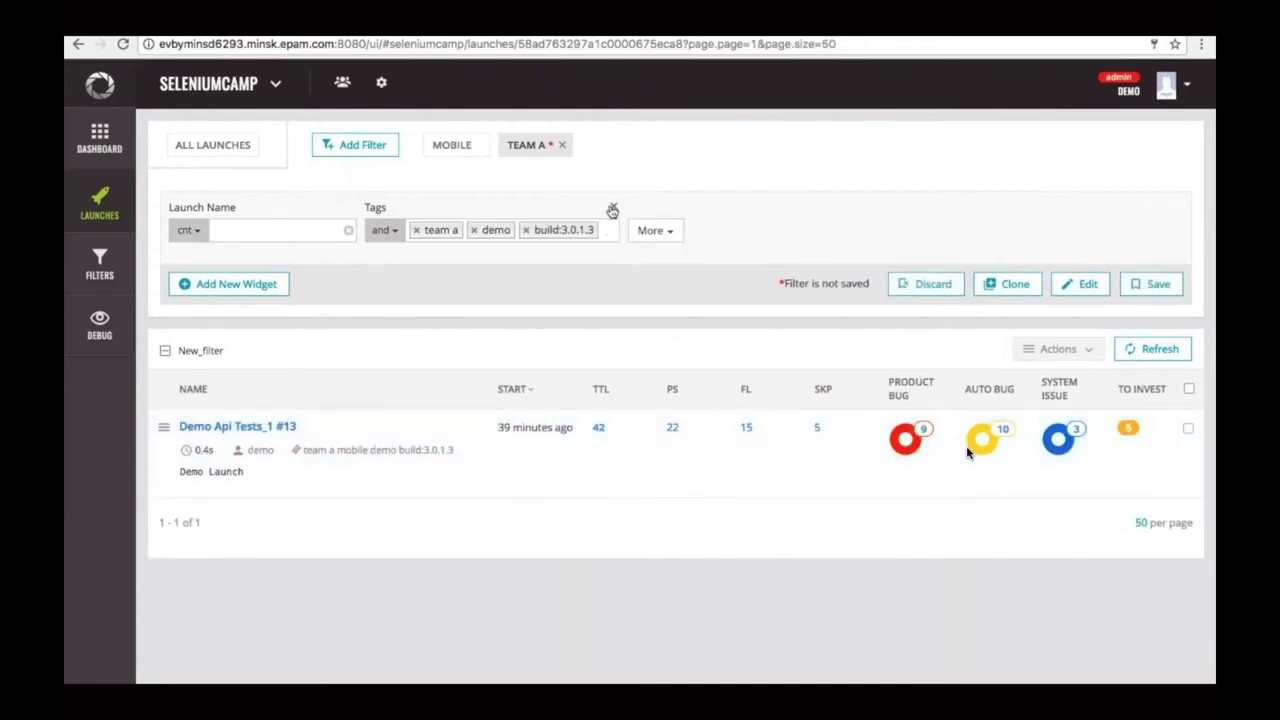
{"action": "left_click", "coordinate": [921, 284]}
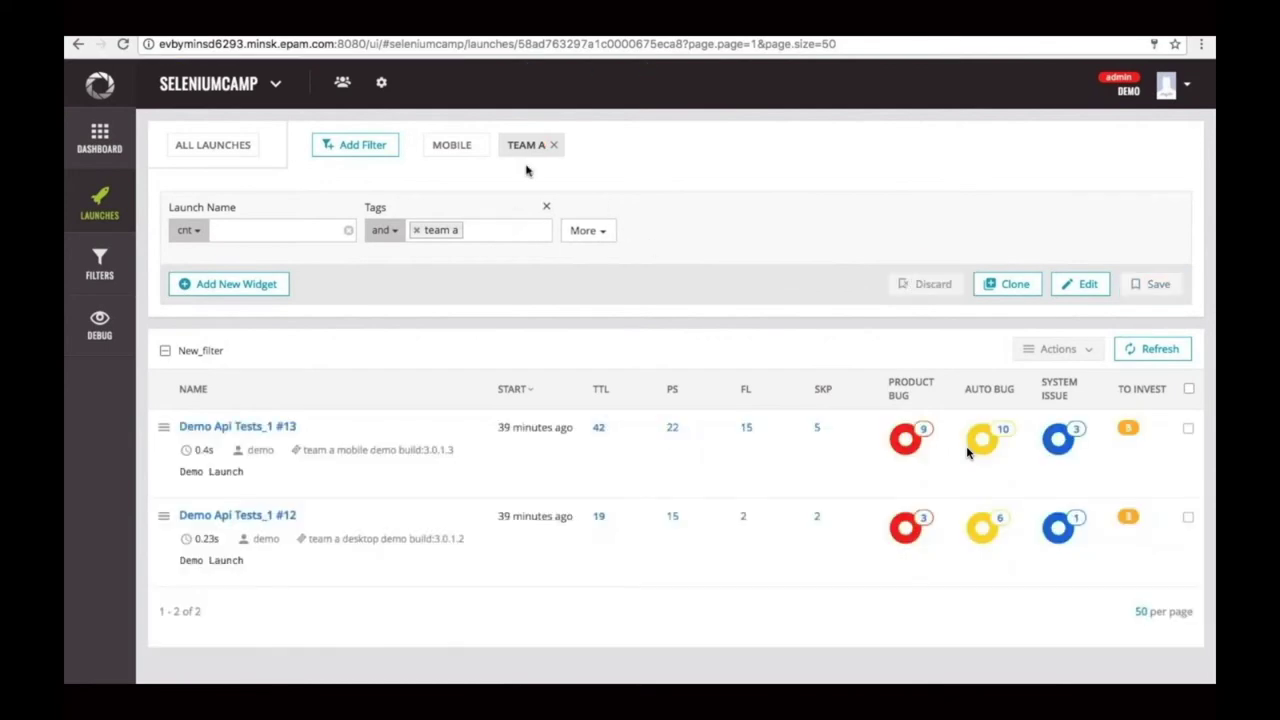
- Review the saved filters list, return to All Launches, then go to the dashboards overview
{"action": "left_click", "coordinate": [100, 265]}
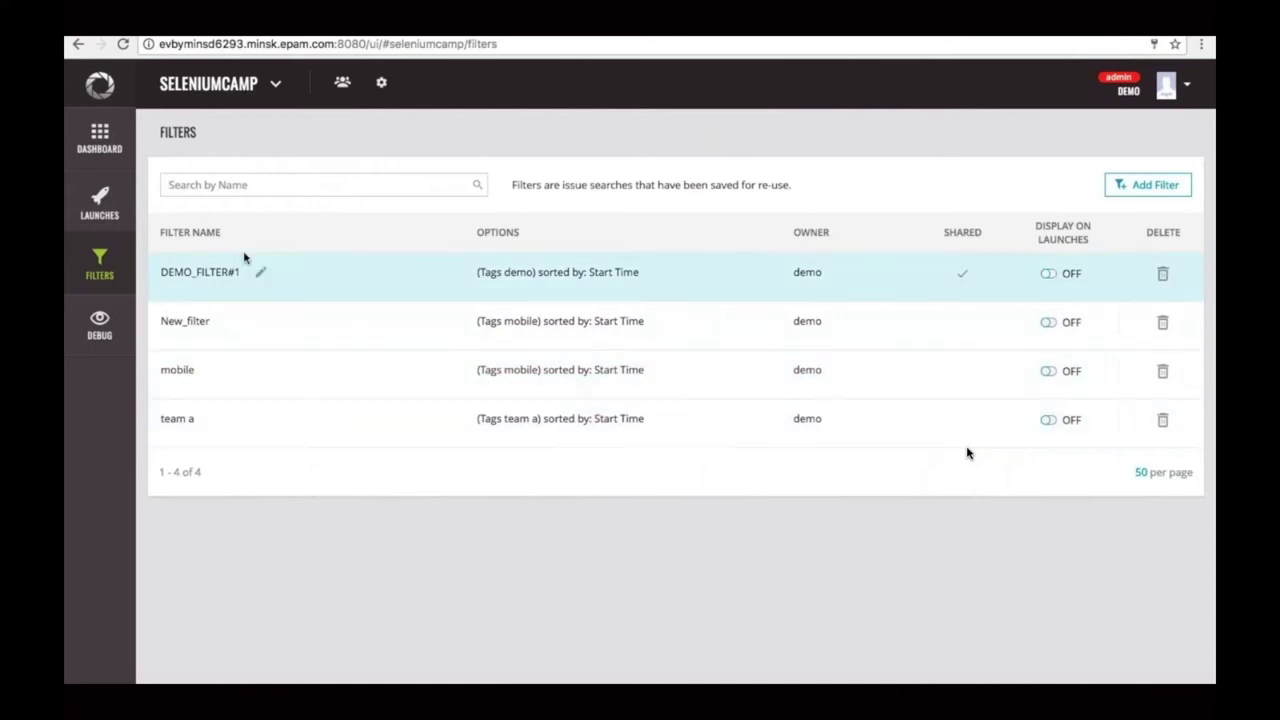
{"action": "left_click", "coordinate": [114, 218]}
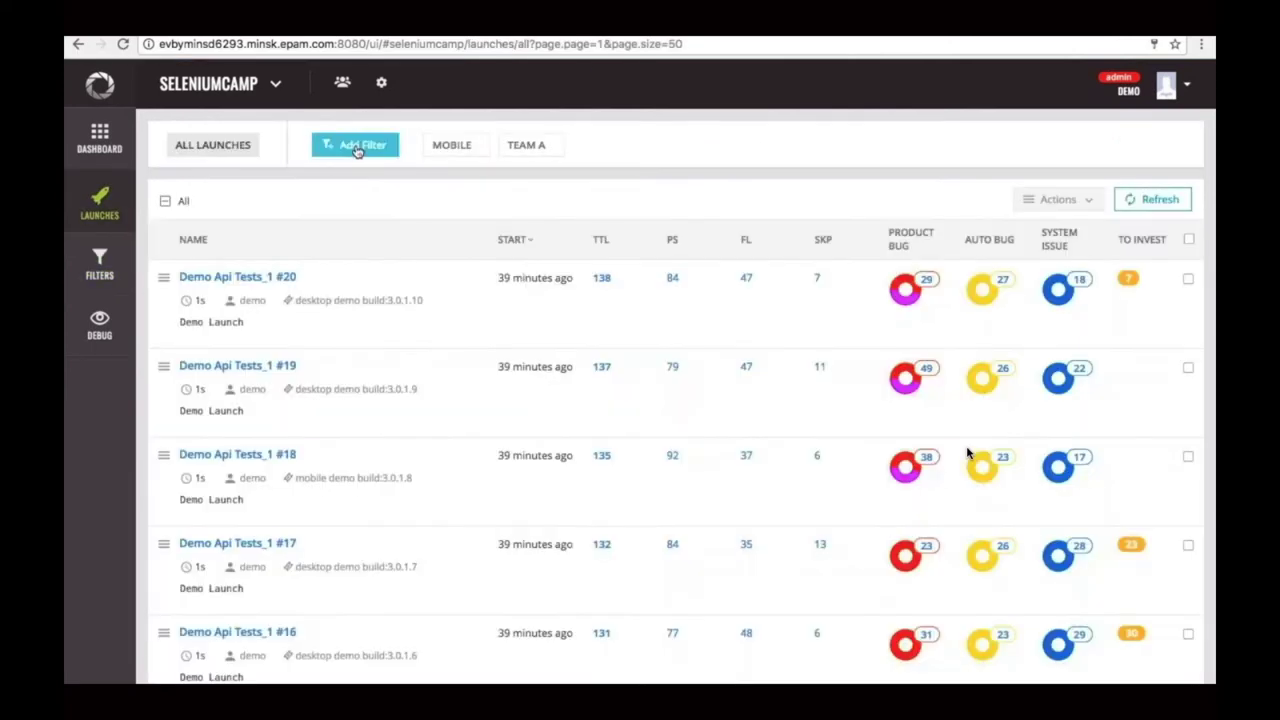
{"action": "left_click", "coordinate": [216, 146]}
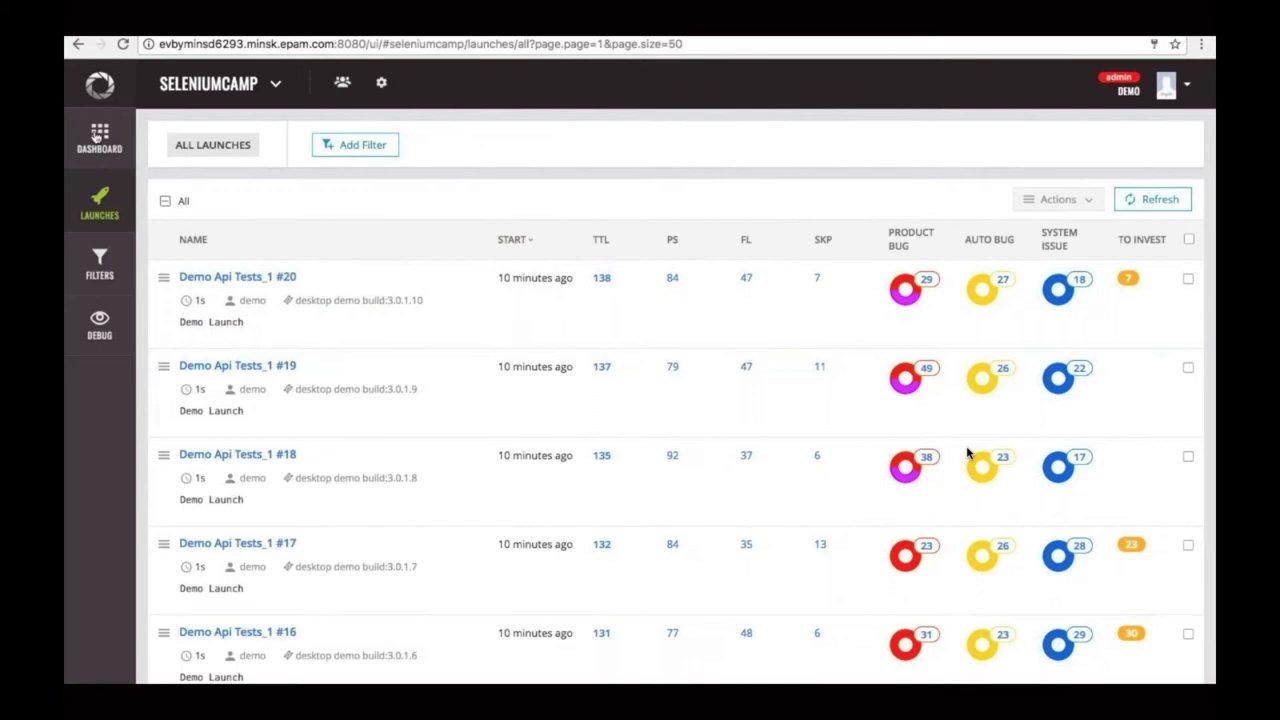
{"action": "left_click", "coordinate": [98, 138]}
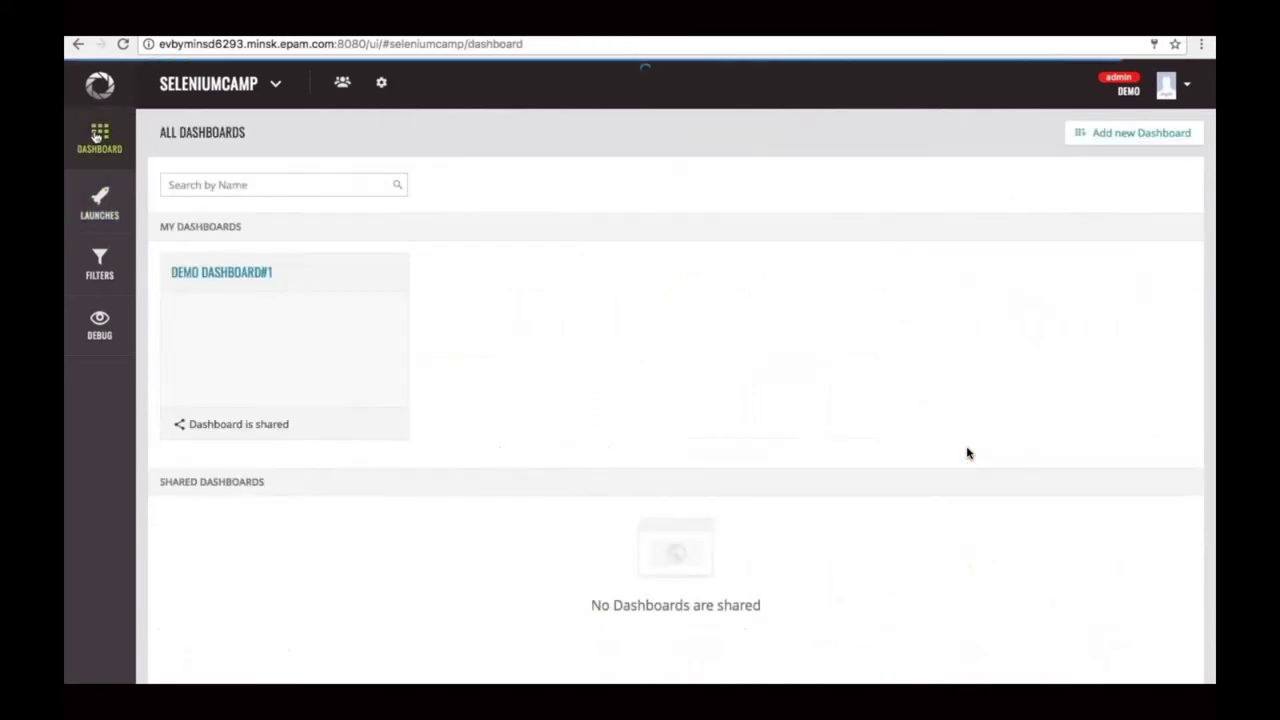
- Open Demo Dashboard#1 and hide the Passed series in the launch statistics line chart
{"action": "left_click", "coordinate": [215, 276]}
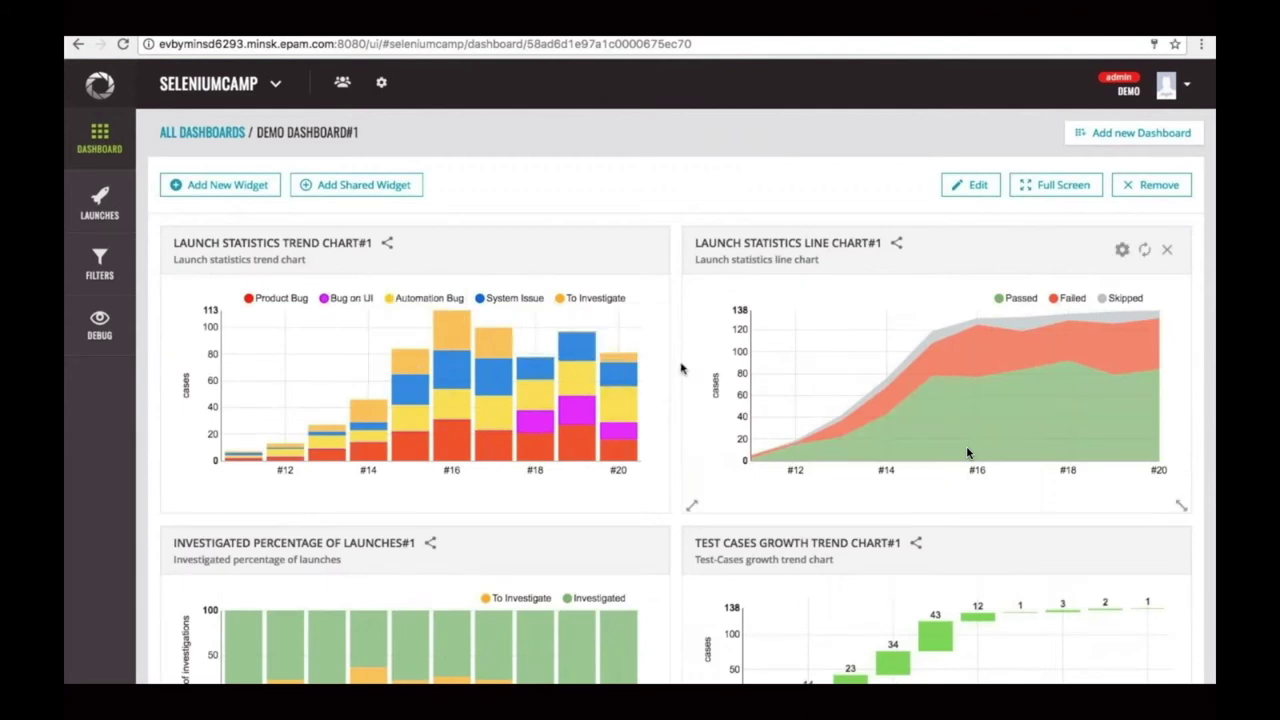
{"action": "scroll", "coordinate": [674, 341], "scroll_direction": "down", "scroll_amount": 8}
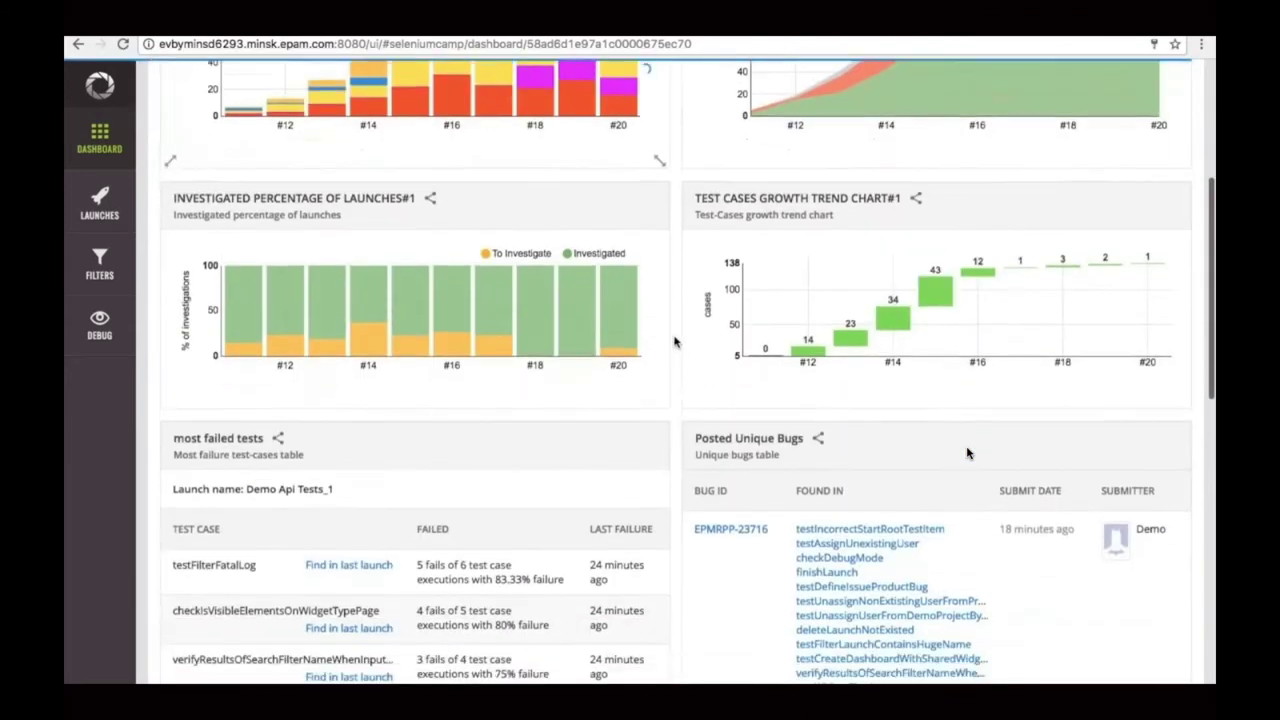
{"action": "scroll", "coordinate": [674, 341], "scroll_direction": "down", "scroll_amount": 6}
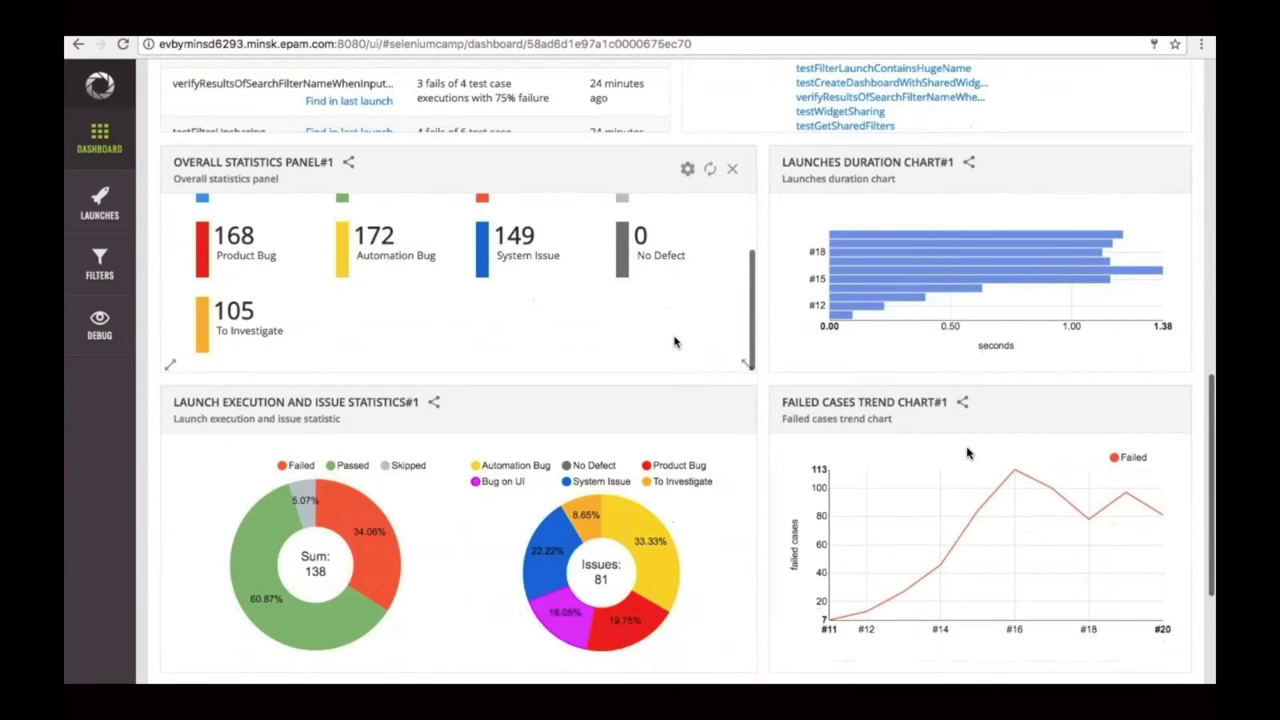
{"action": "scroll", "coordinate": [674, 341], "scroll_direction": "up", "scroll_amount": 15}
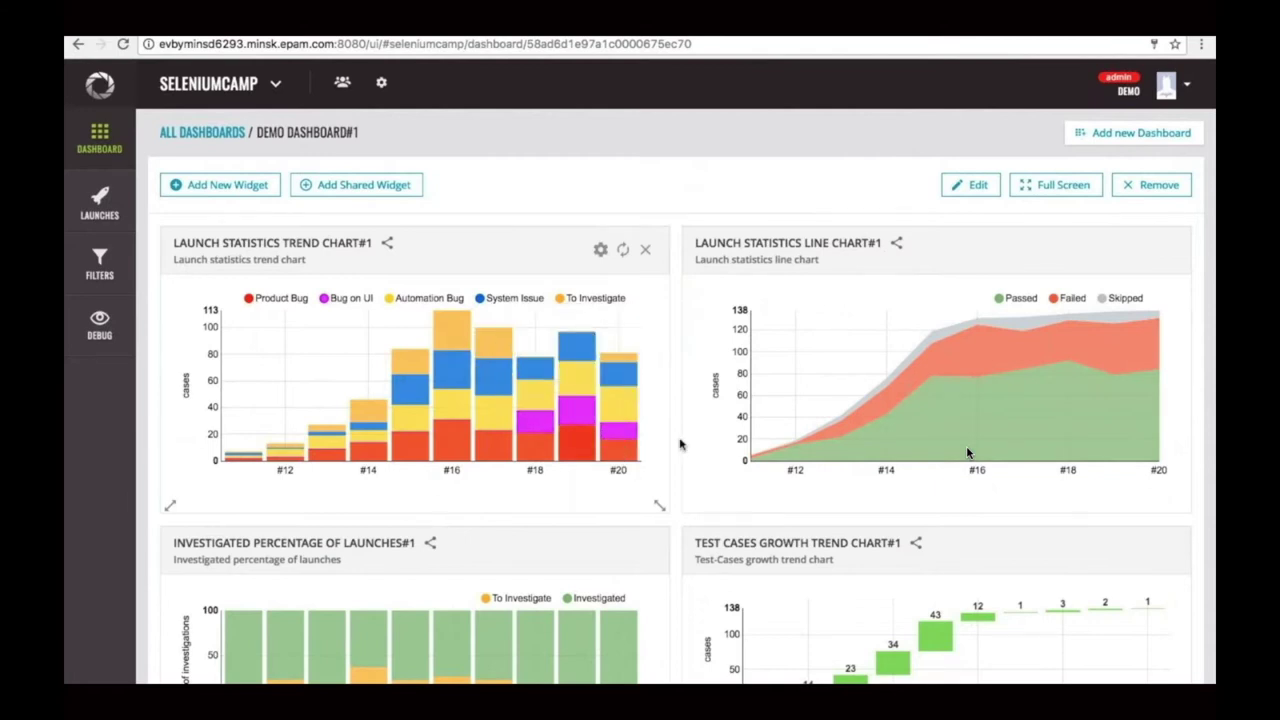
{"action": "scroll", "coordinate": [962, 281], "scroll_direction": "up", "scroll_amount": 1}
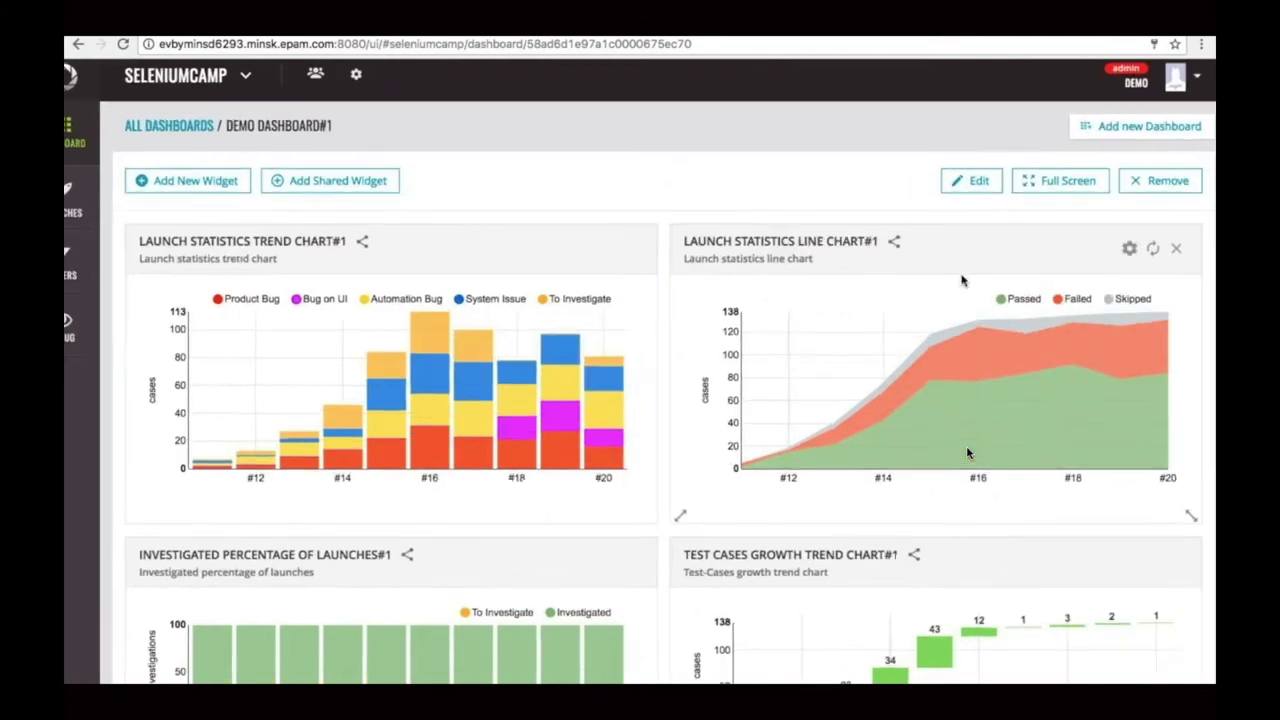
{"action": "scroll", "coordinate": [961, 281], "scroll_direction": "up", "scroll_amount": 3}
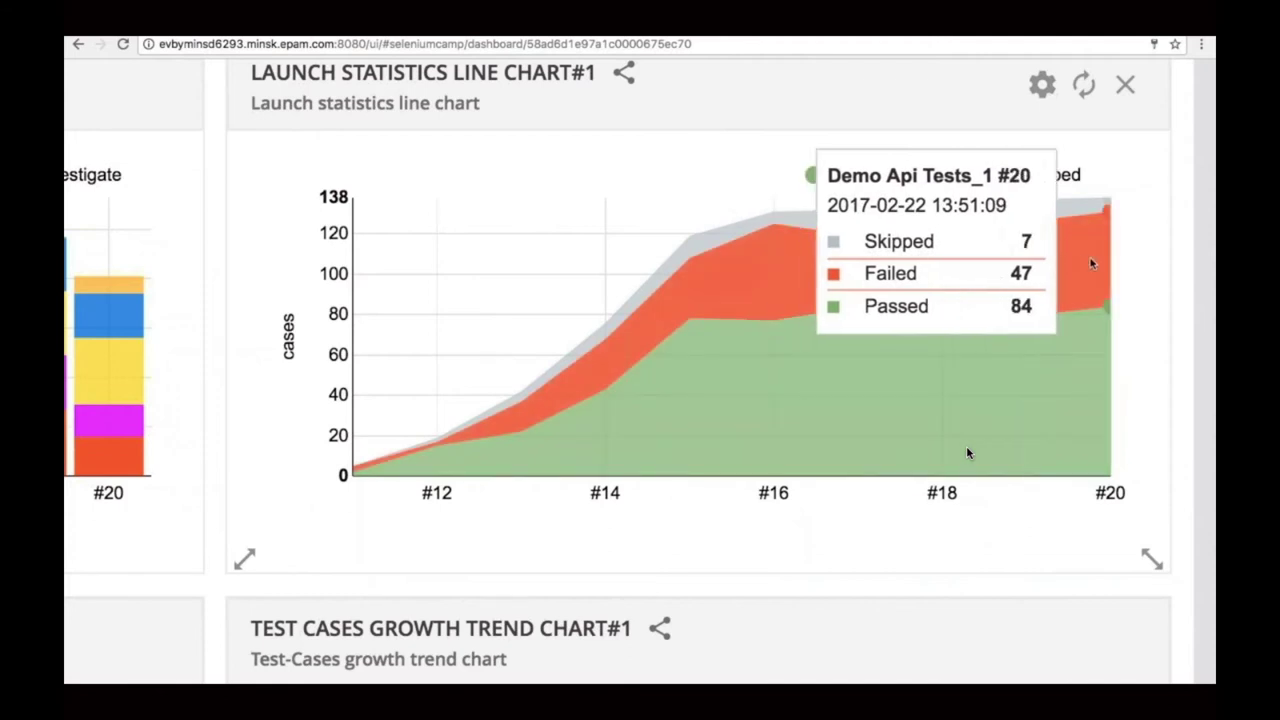
{"action": "left_click", "coordinate": [865, 175]}
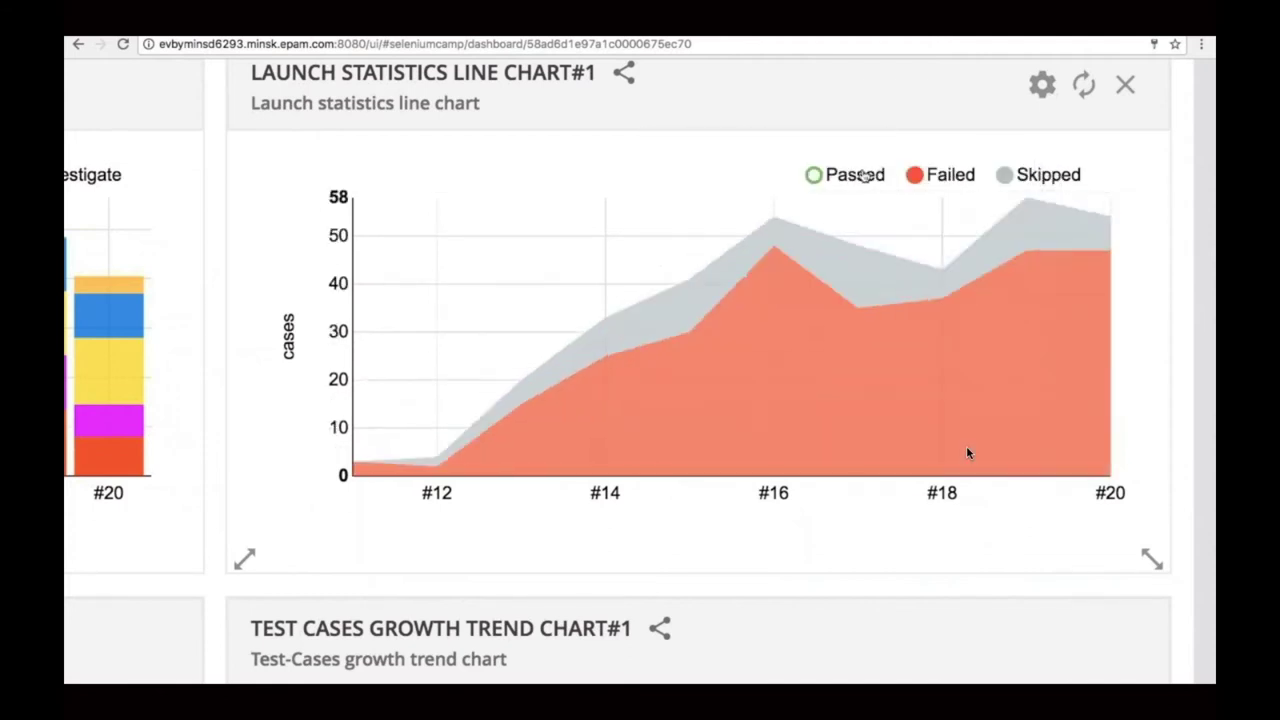
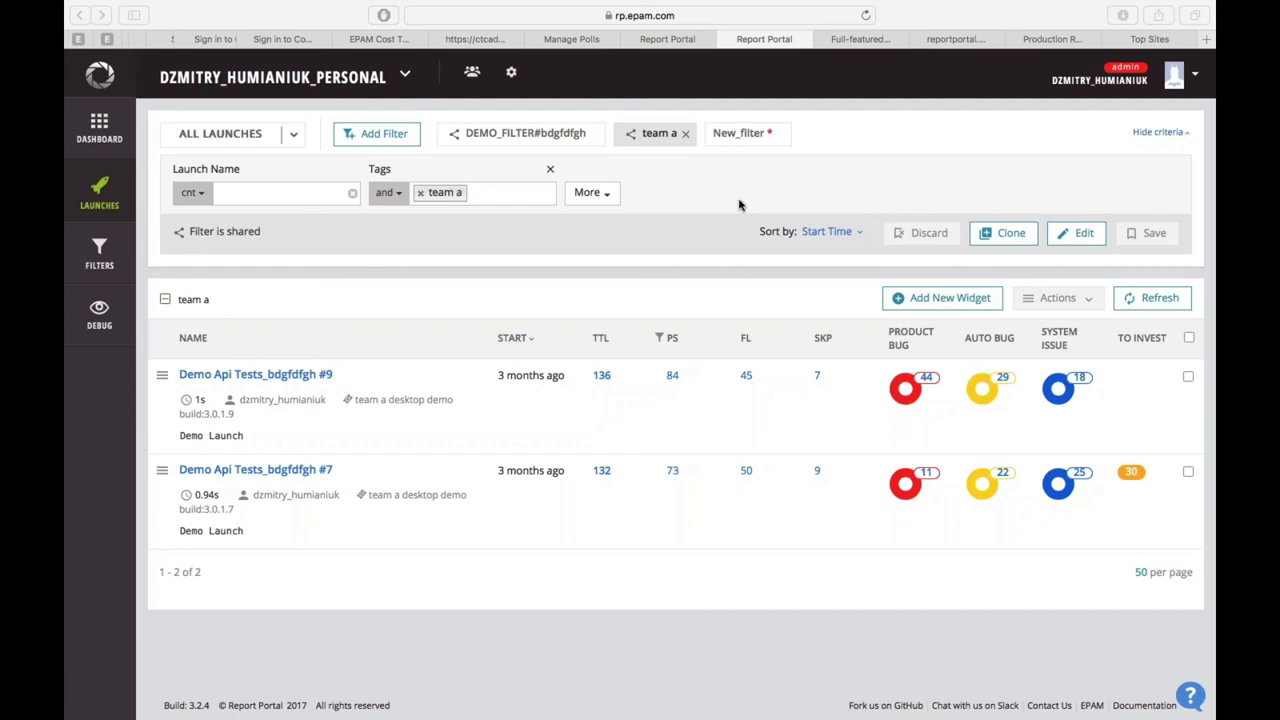
- Open DEMO DASHBOARD#bdgfdfgh and resize its most-failure test-cases table widget wider
{"action": "left_click", "coordinate": [100, 138]}
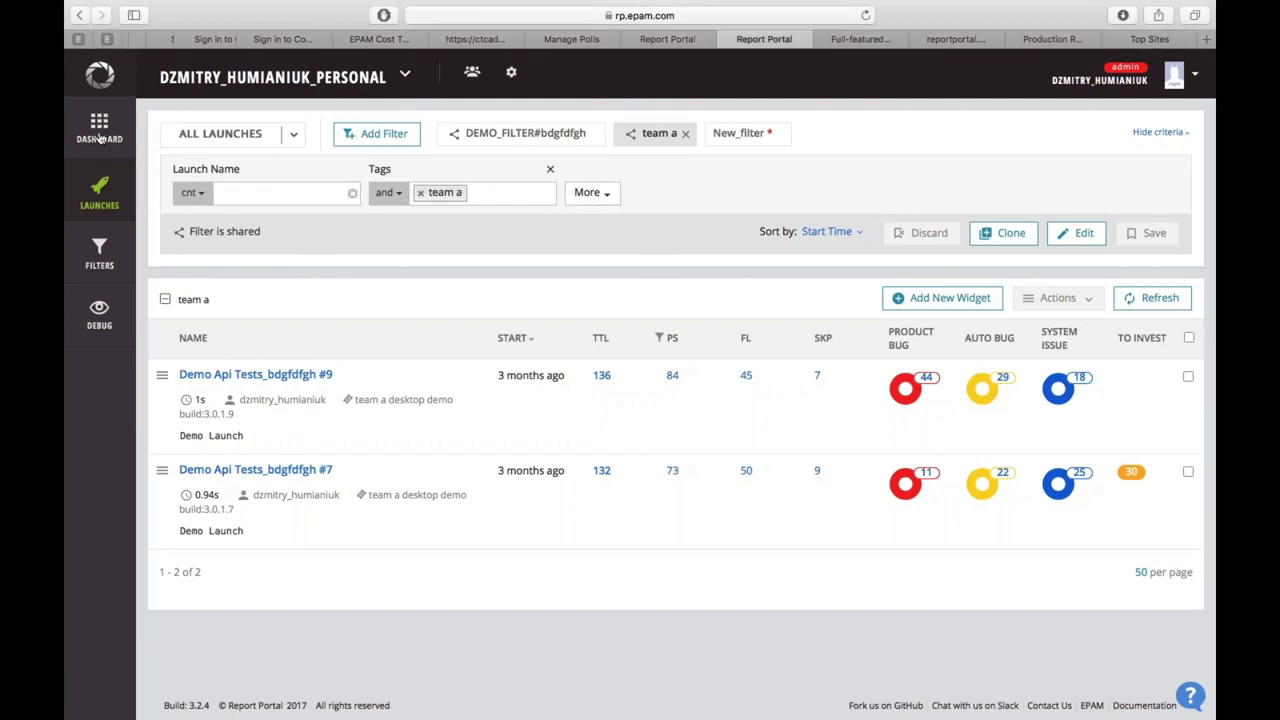
{"action": "left_click", "coordinate": [100, 138]}
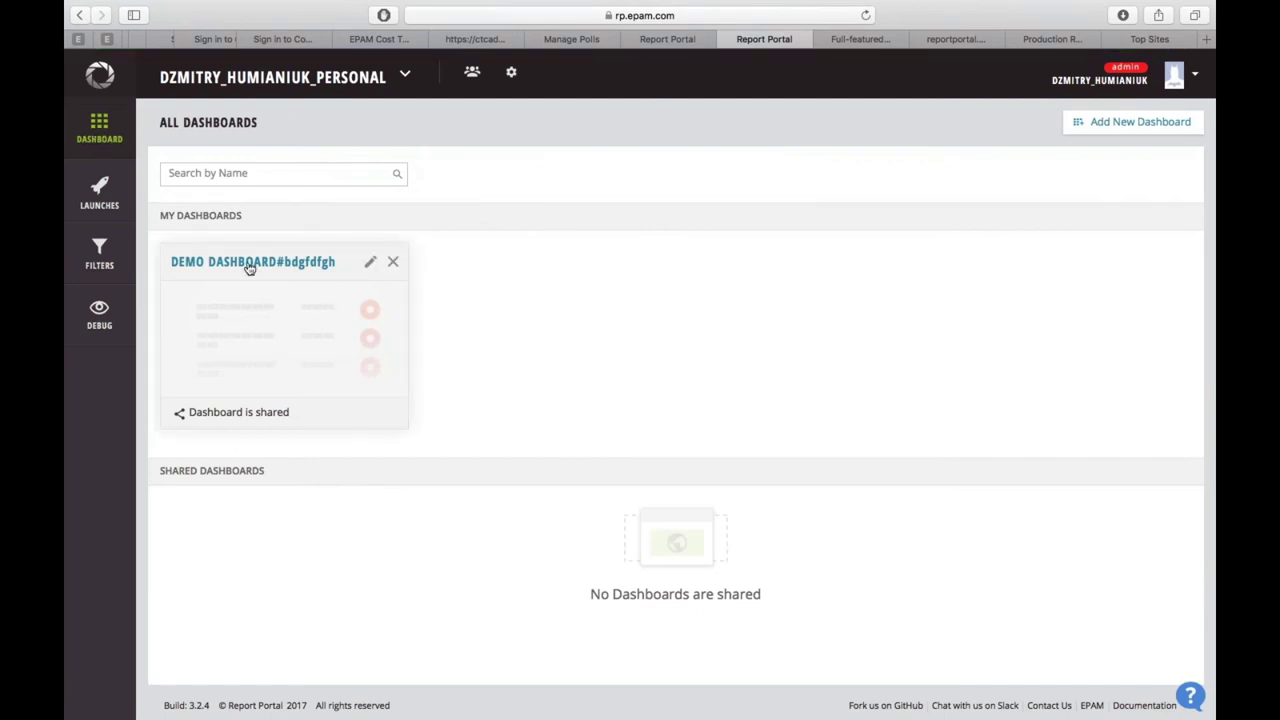
{"action": "left_click", "coordinate": [250, 263]}
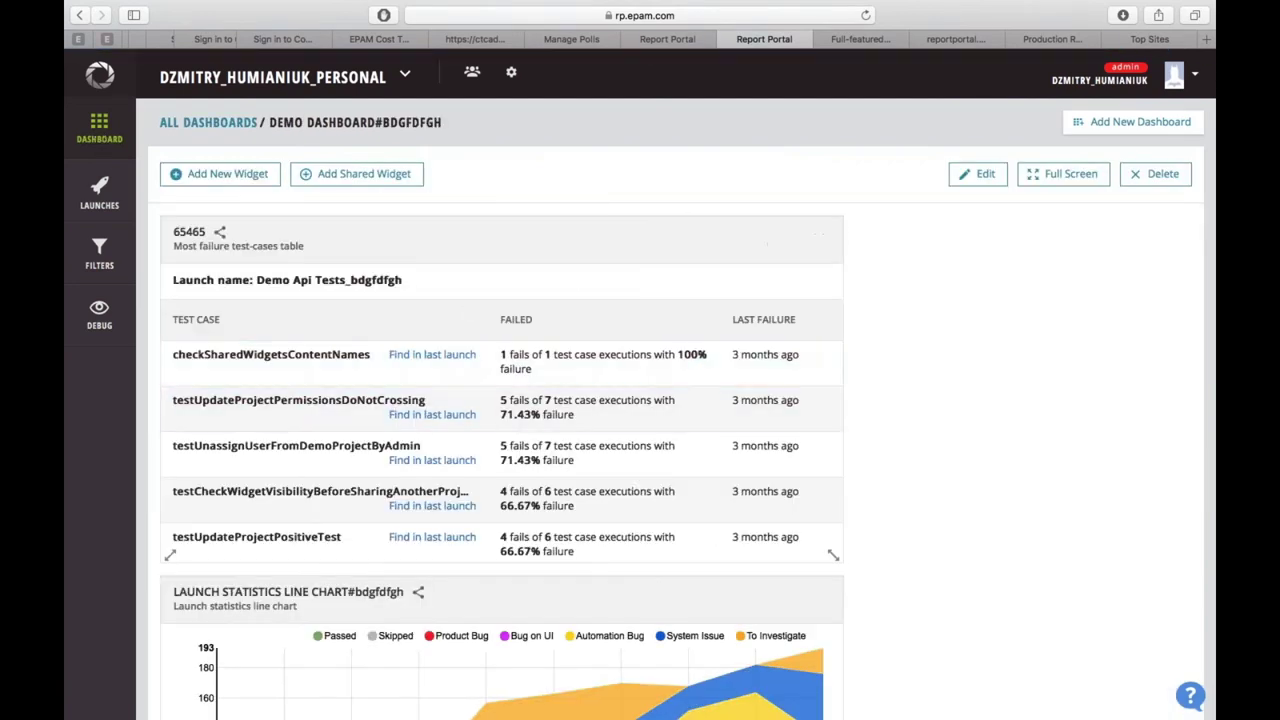
{"action": "left_click_drag", "start_coordinate": [832, 556], "coordinate": [670, 556]}
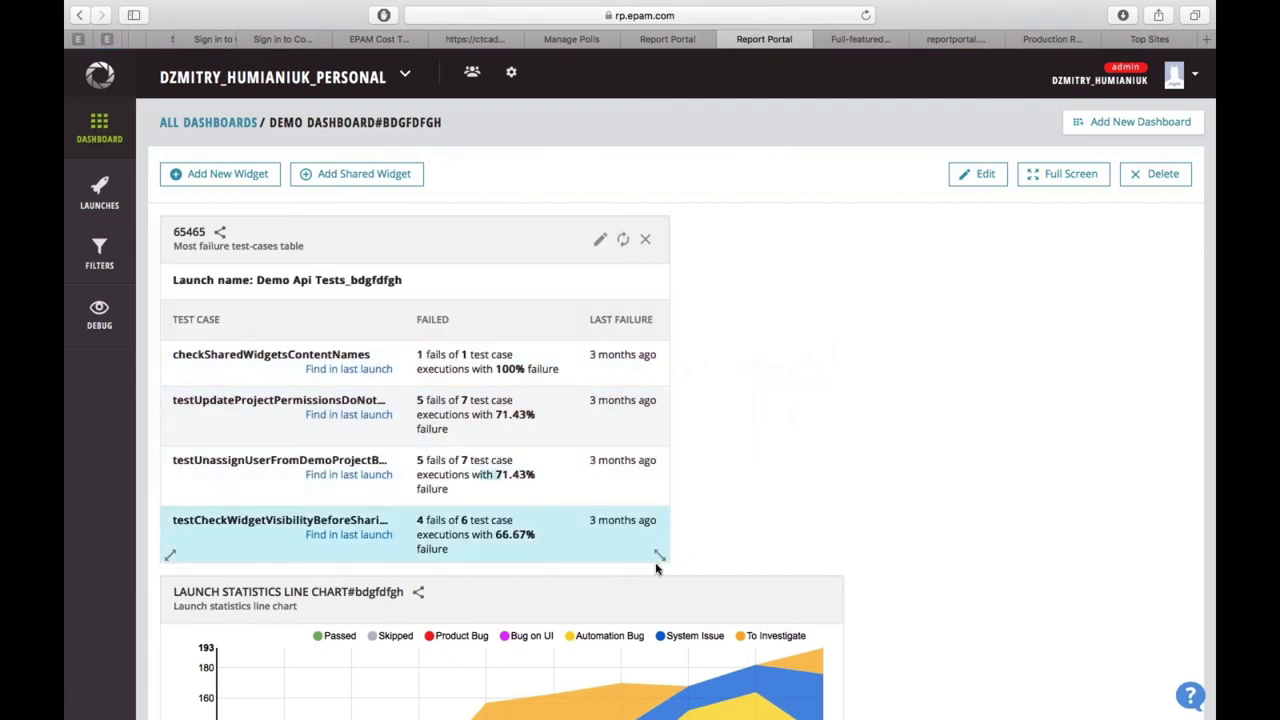
{"action": "left_click_drag", "start_coordinate": [658, 554], "coordinate": [920, 497]}
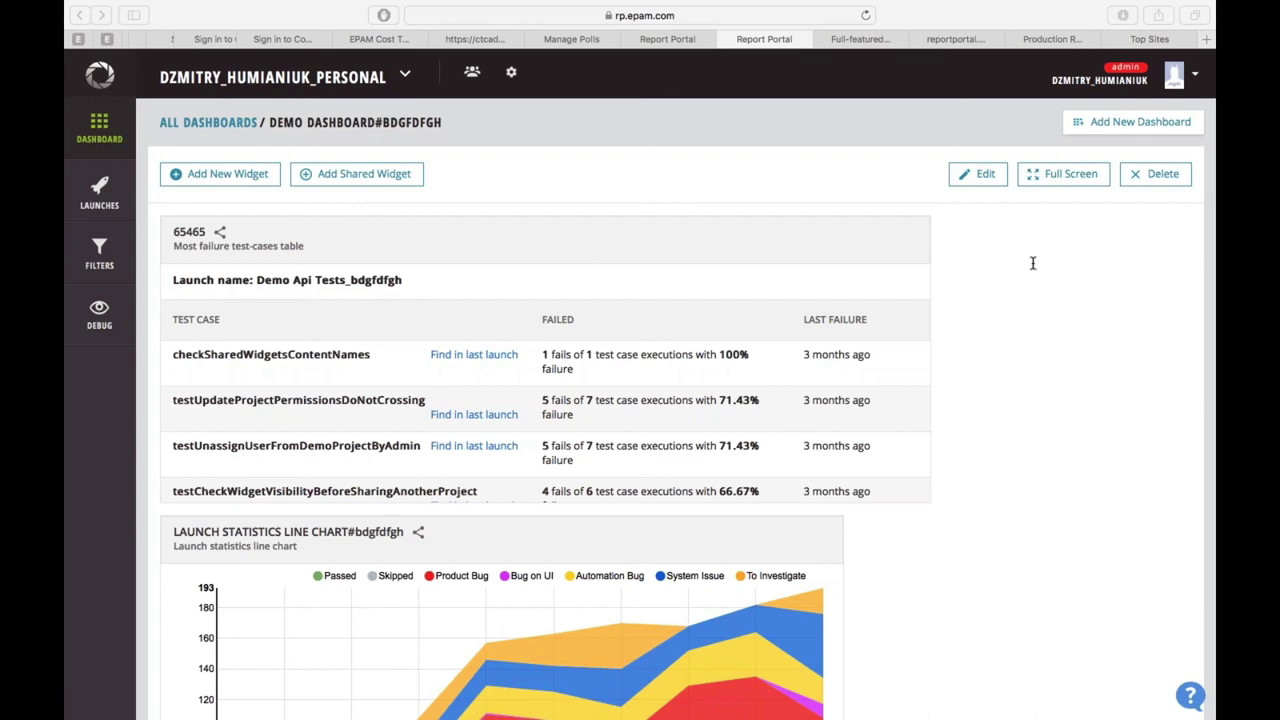
- Drill into the Permission tests suite of launch Demo Api Tests_bdgfdfgh #10, then return to launches
{"action": "left_click", "coordinate": [106, 196]}
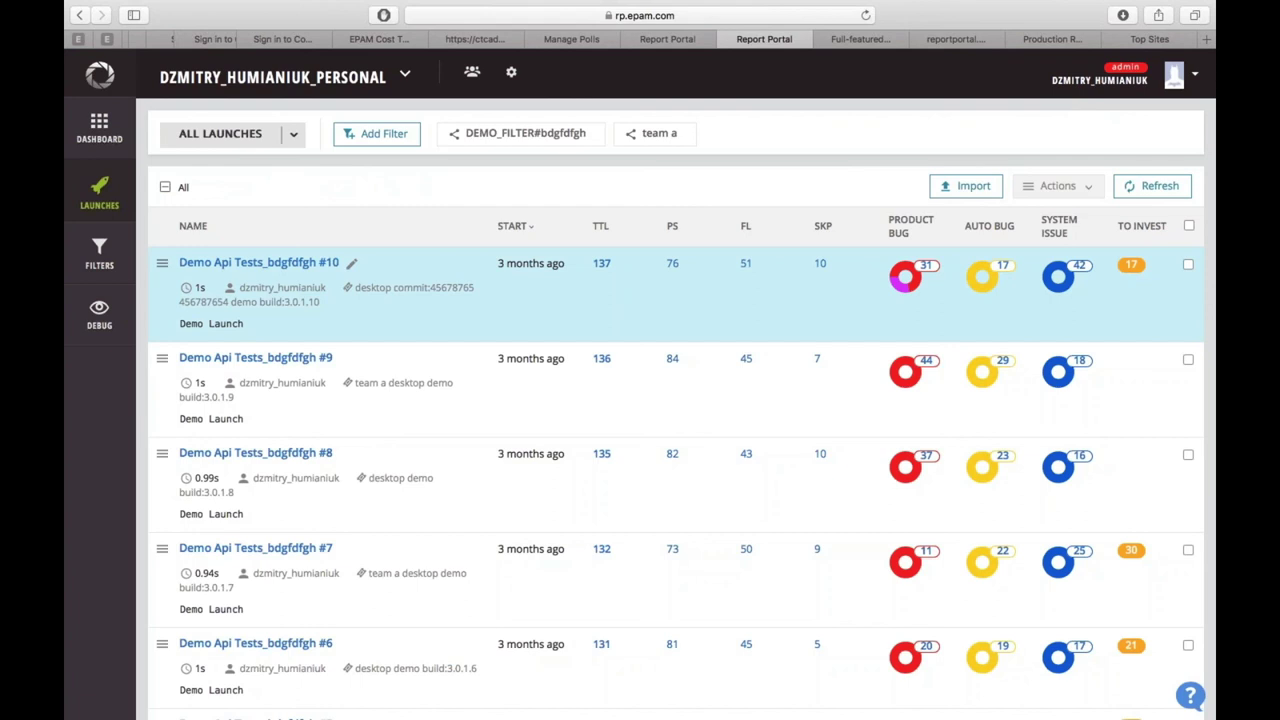
{"action": "left_click", "coordinate": [272, 268]}
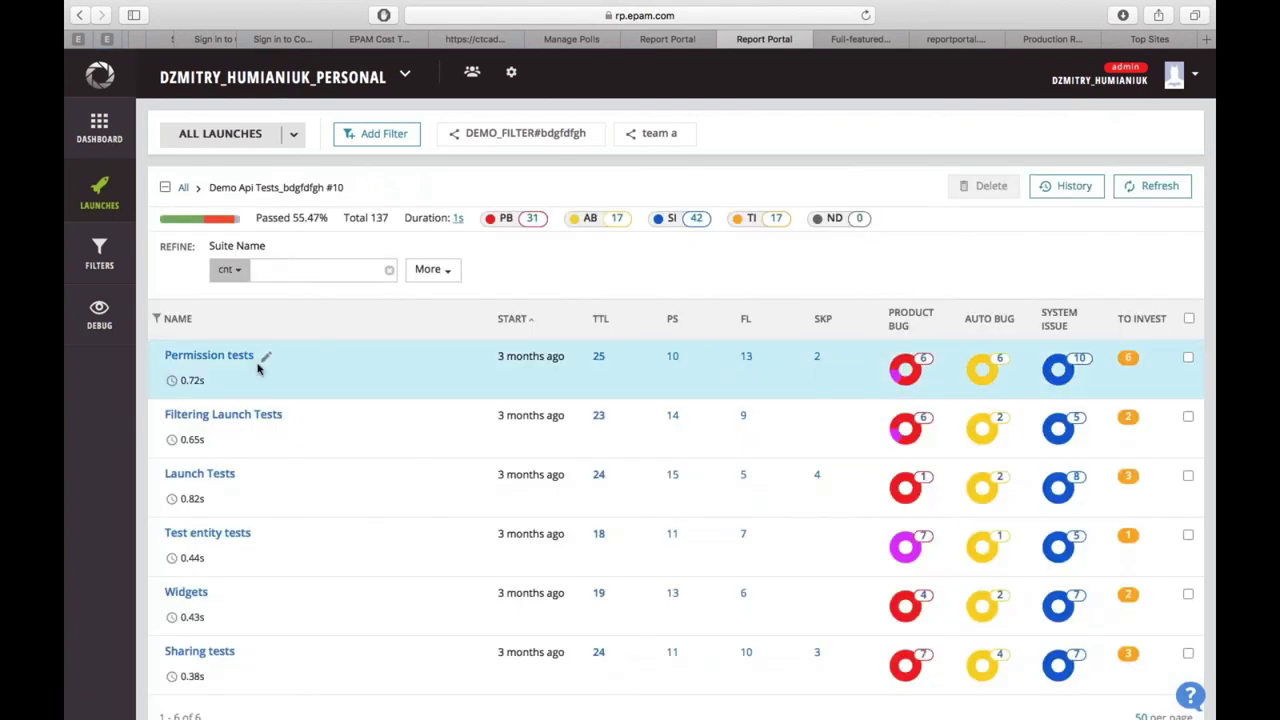
{"action": "left_click", "coordinate": [222, 356]}
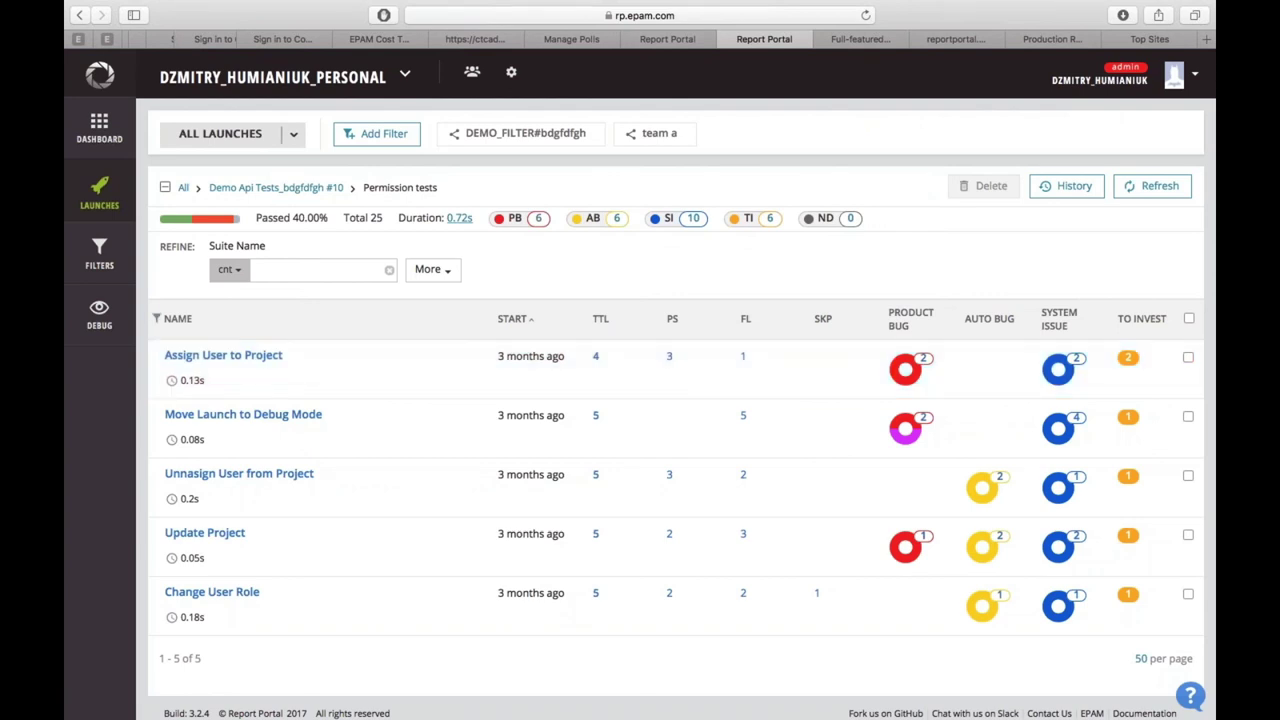
{"action": "left_click", "coordinate": [187, 188]}
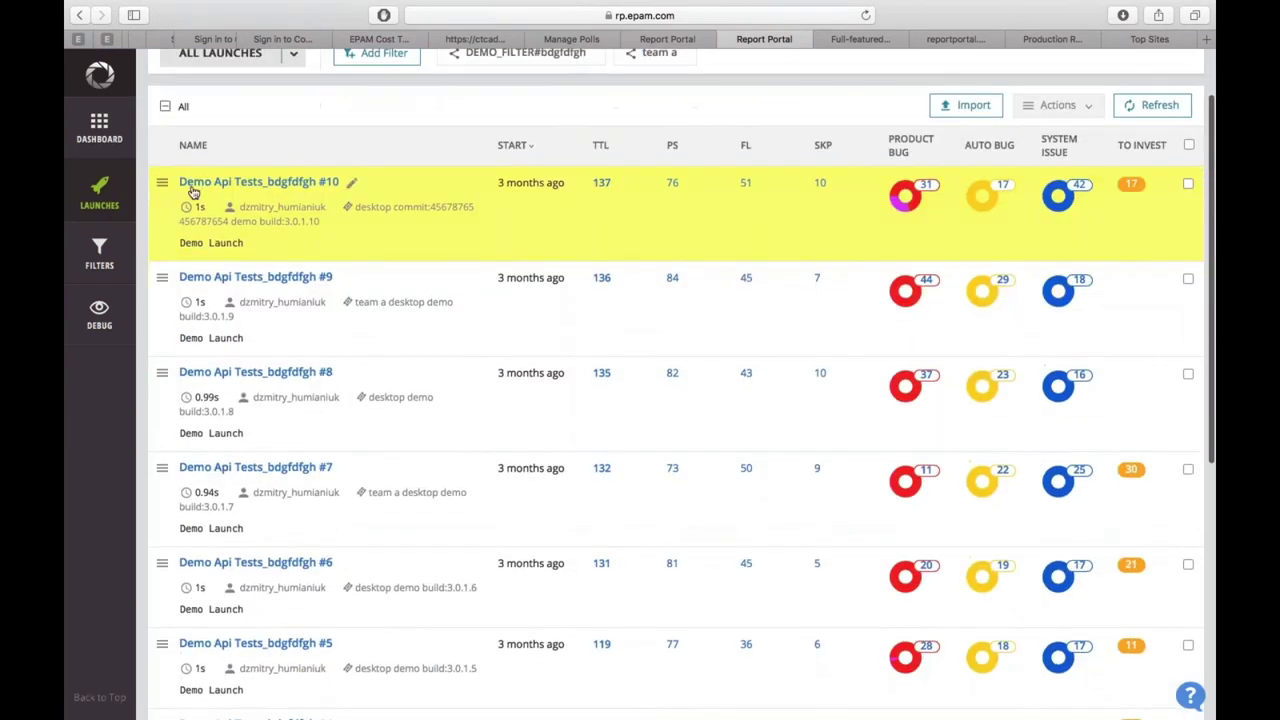
- List the Demo Api Tests_bdgfdfgh launches under the DEMO_FILTER tab
{"action": "scroll", "coordinate": [193, 192], "scroll_direction": "up", "scroll_amount": 2}
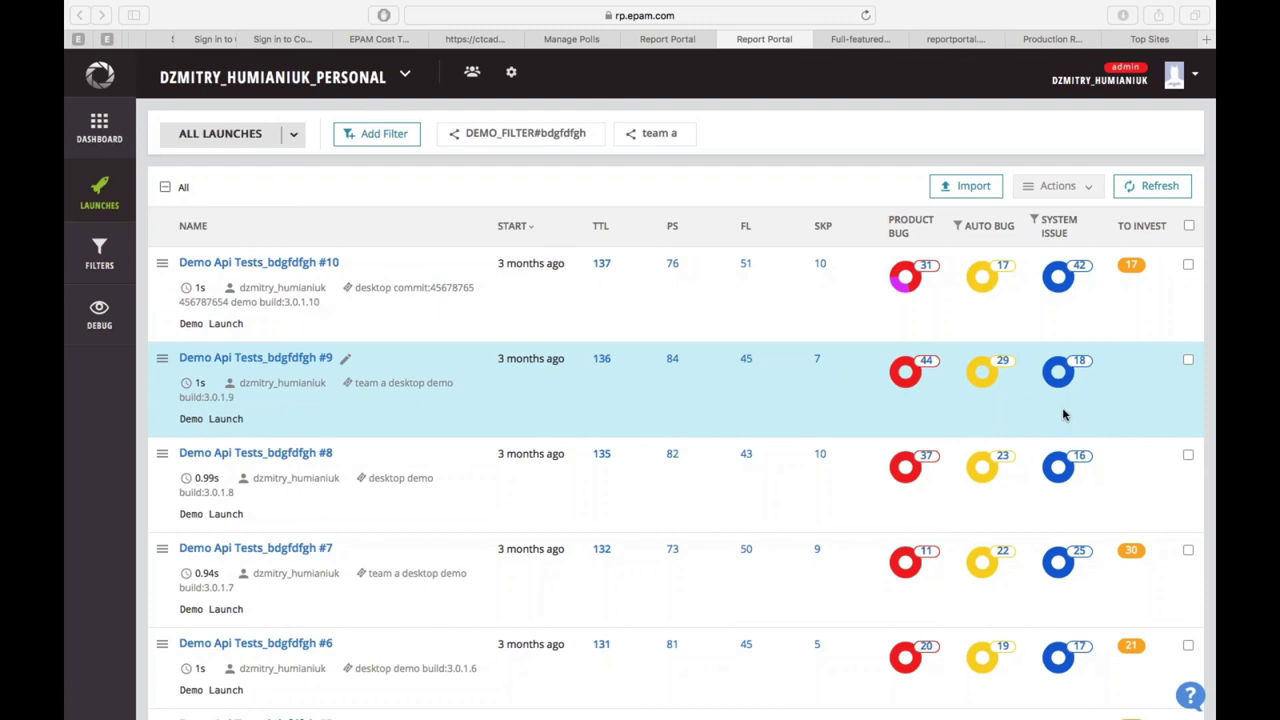
{"action": "left_click", "coordinate": [525, 133]}
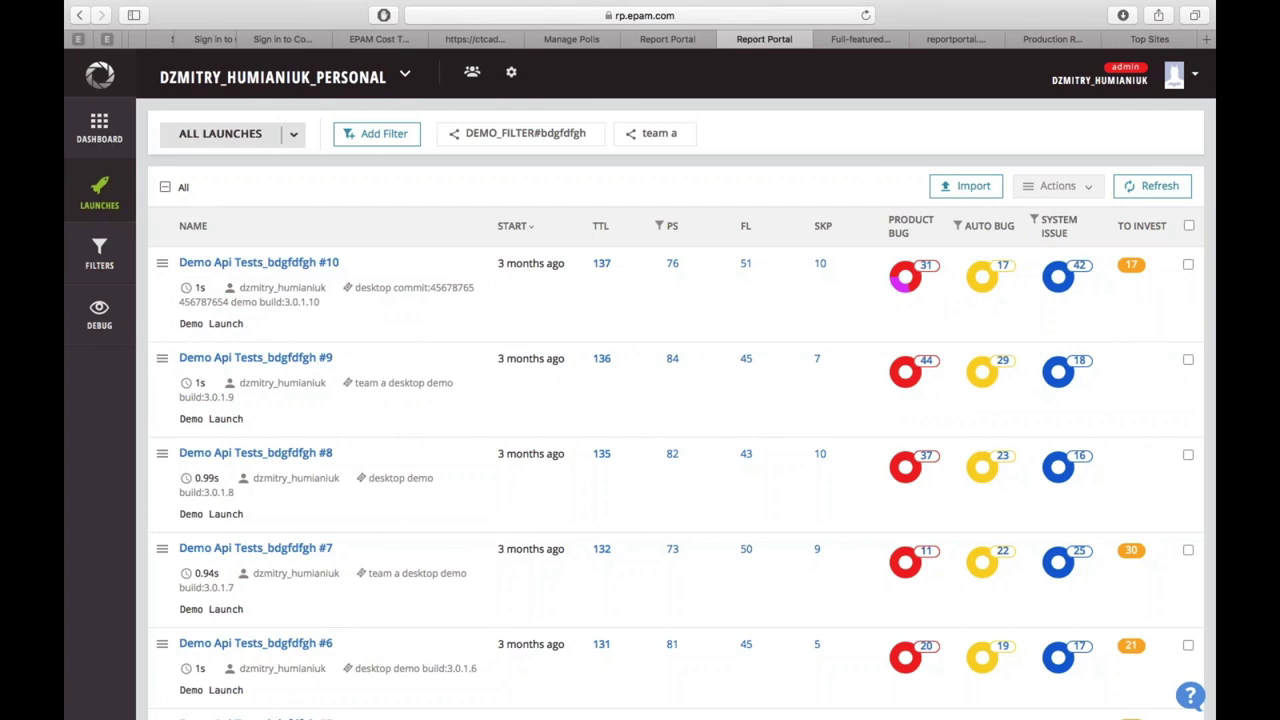
{"action": "left_click", "coordinate": [661, 17]}
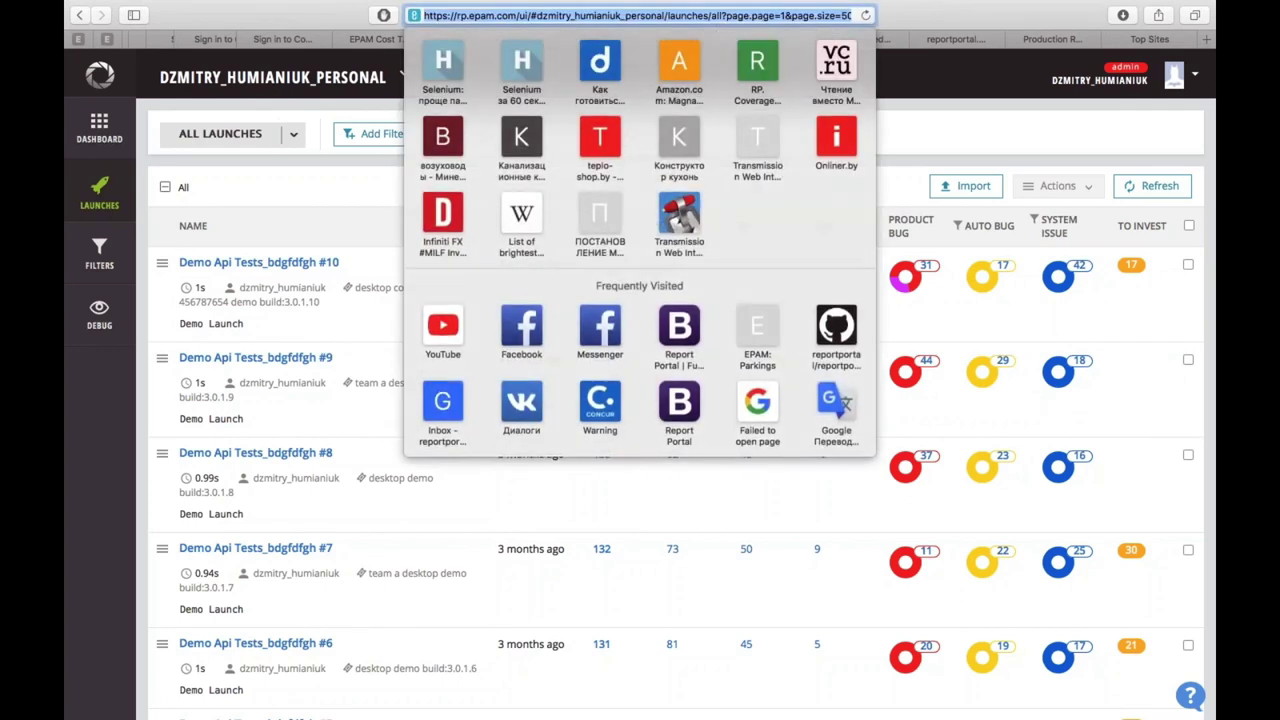
- Visit the reportportal.io home page and scroll through it
{"action": "type", "text": "re"}
{"action": "key", "text": "Return"}
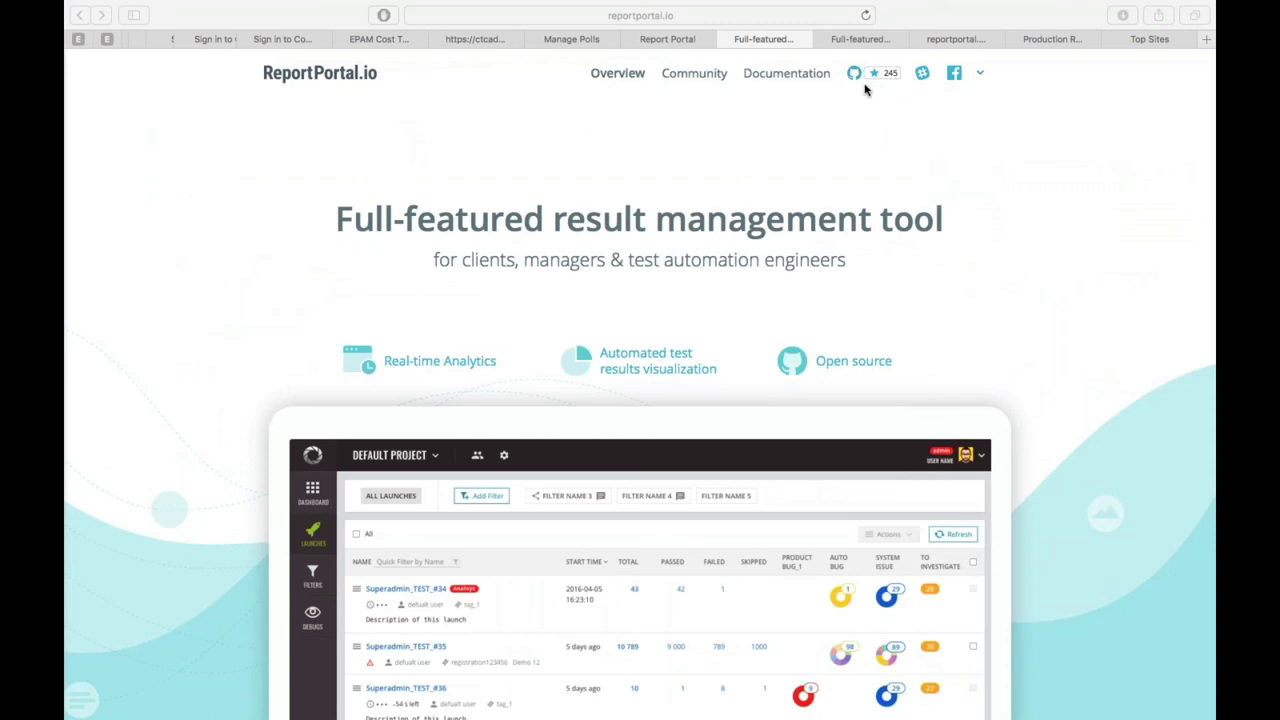
{"action": "scroll", "coordinate": [900, 100], "scroll_direction": "down", "scroll_amount": 5}
{"action": "scroll", "coordinate": [945, 110], "scroll_direction": "up", "scroll_amount": 5}
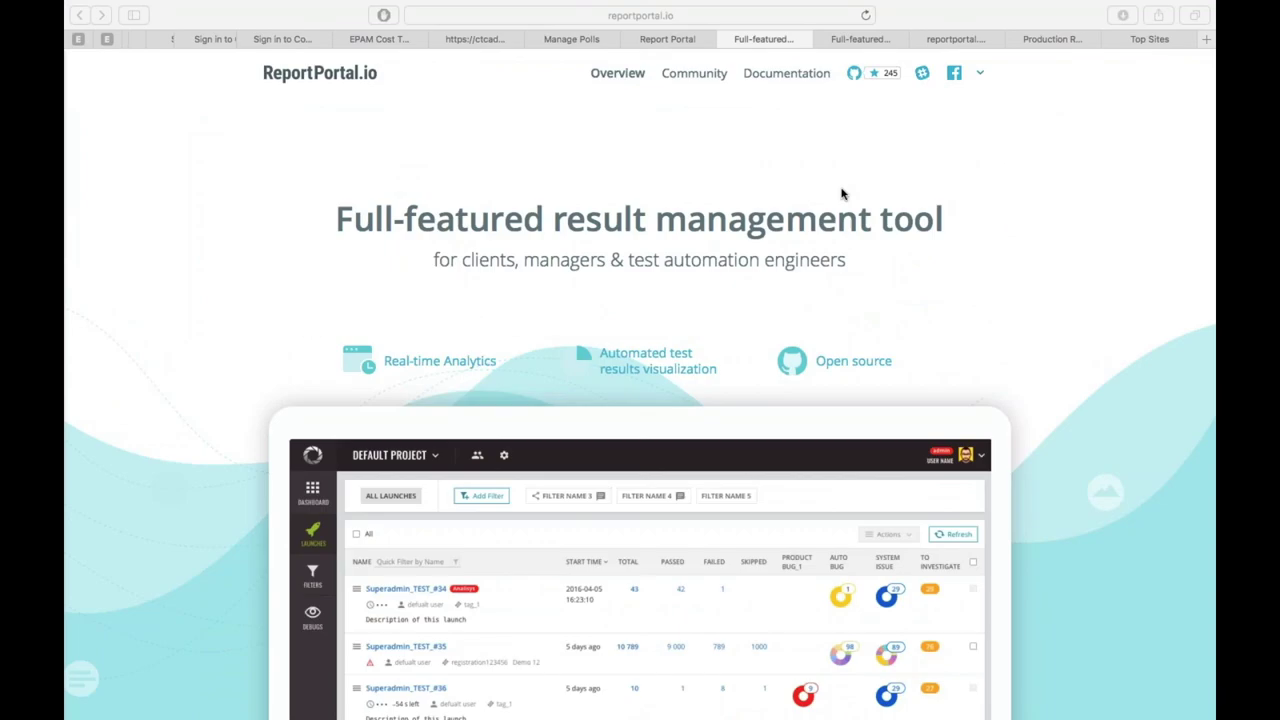
- Switch to the ReportPortal Slack workspace's #getting-started channel and browse its messages
{"action": "key", "text": "ctrl+Left"}
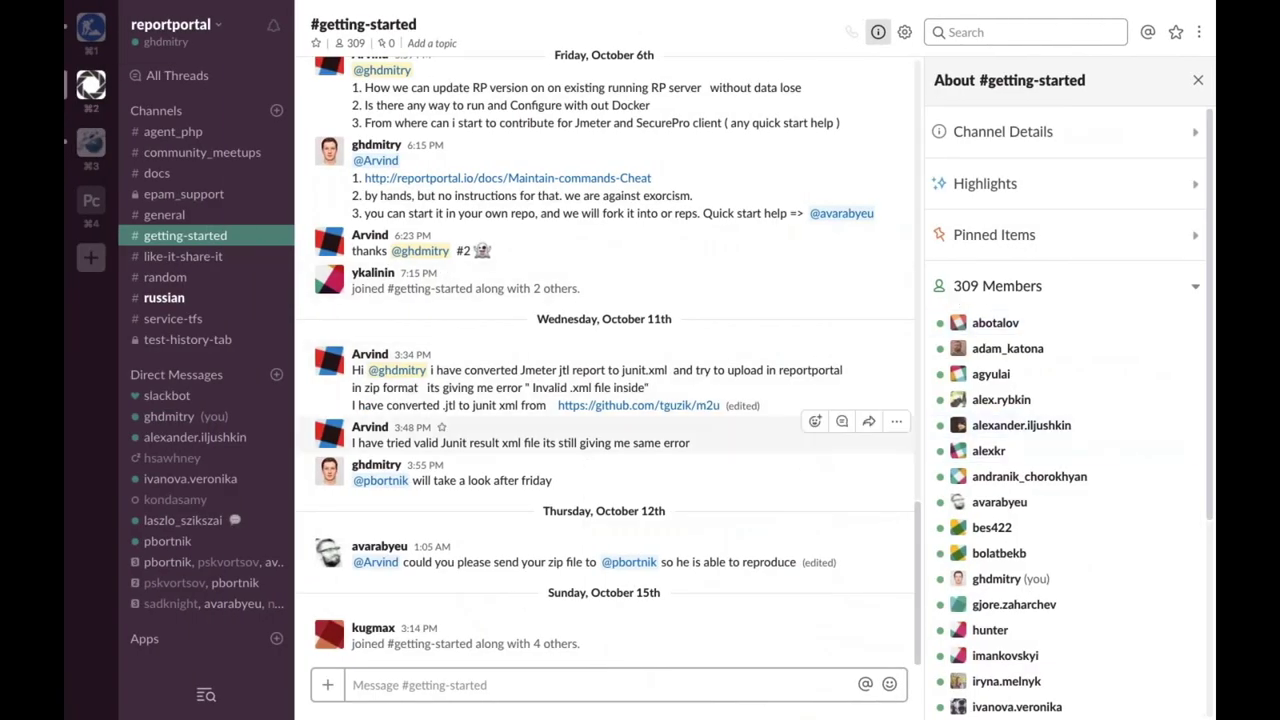
{"action": "scroll", "coordinate": [600, 365], "scroll_direction": "up", "scroll_amount": 2}
{"action": "scroll", "coordinate": [600, 365], "scroll_direction": "up", "scroll_amount": 6}
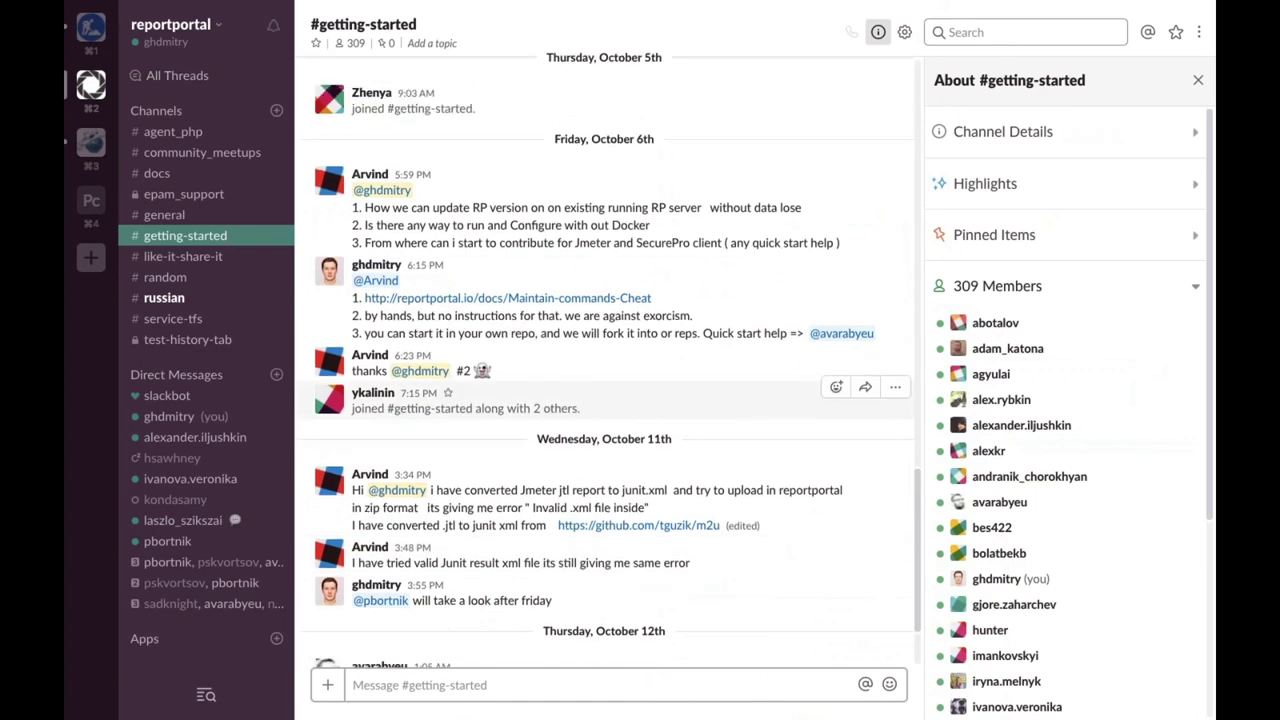
{"action": "scroll", "coordinate": [600, 375], "scroll_direction": "down", "scroll_amount": 7}
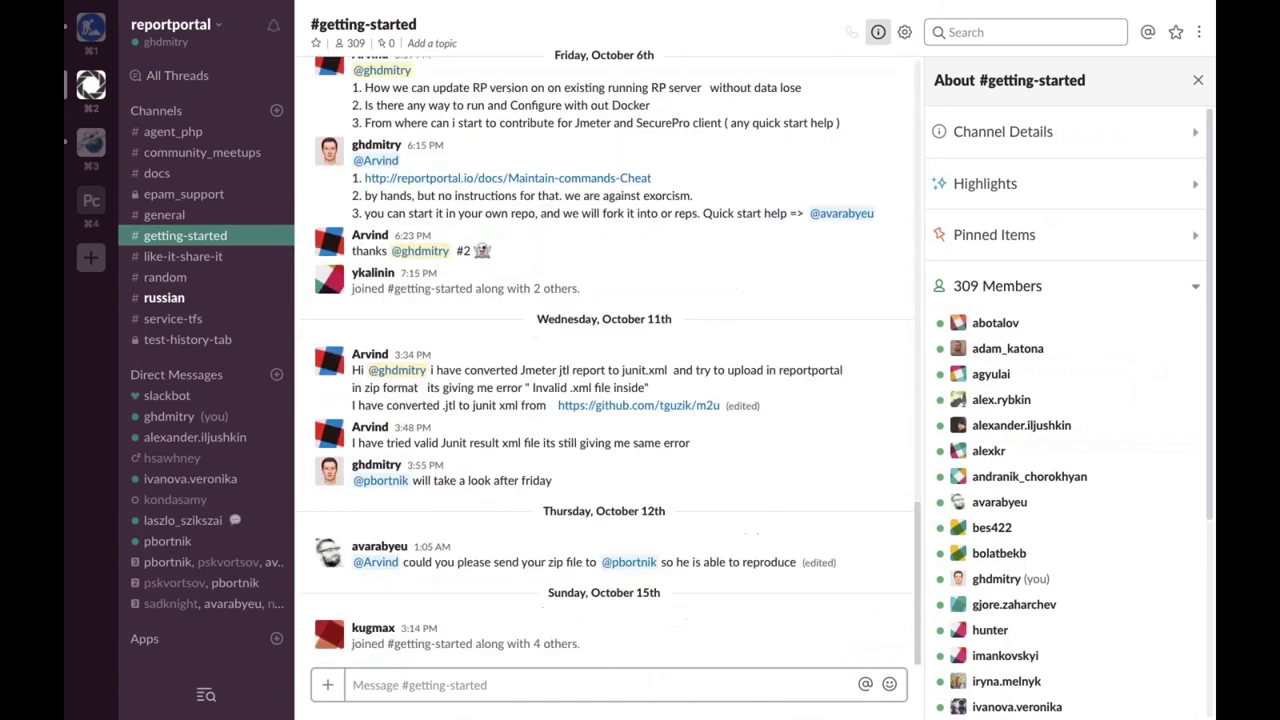